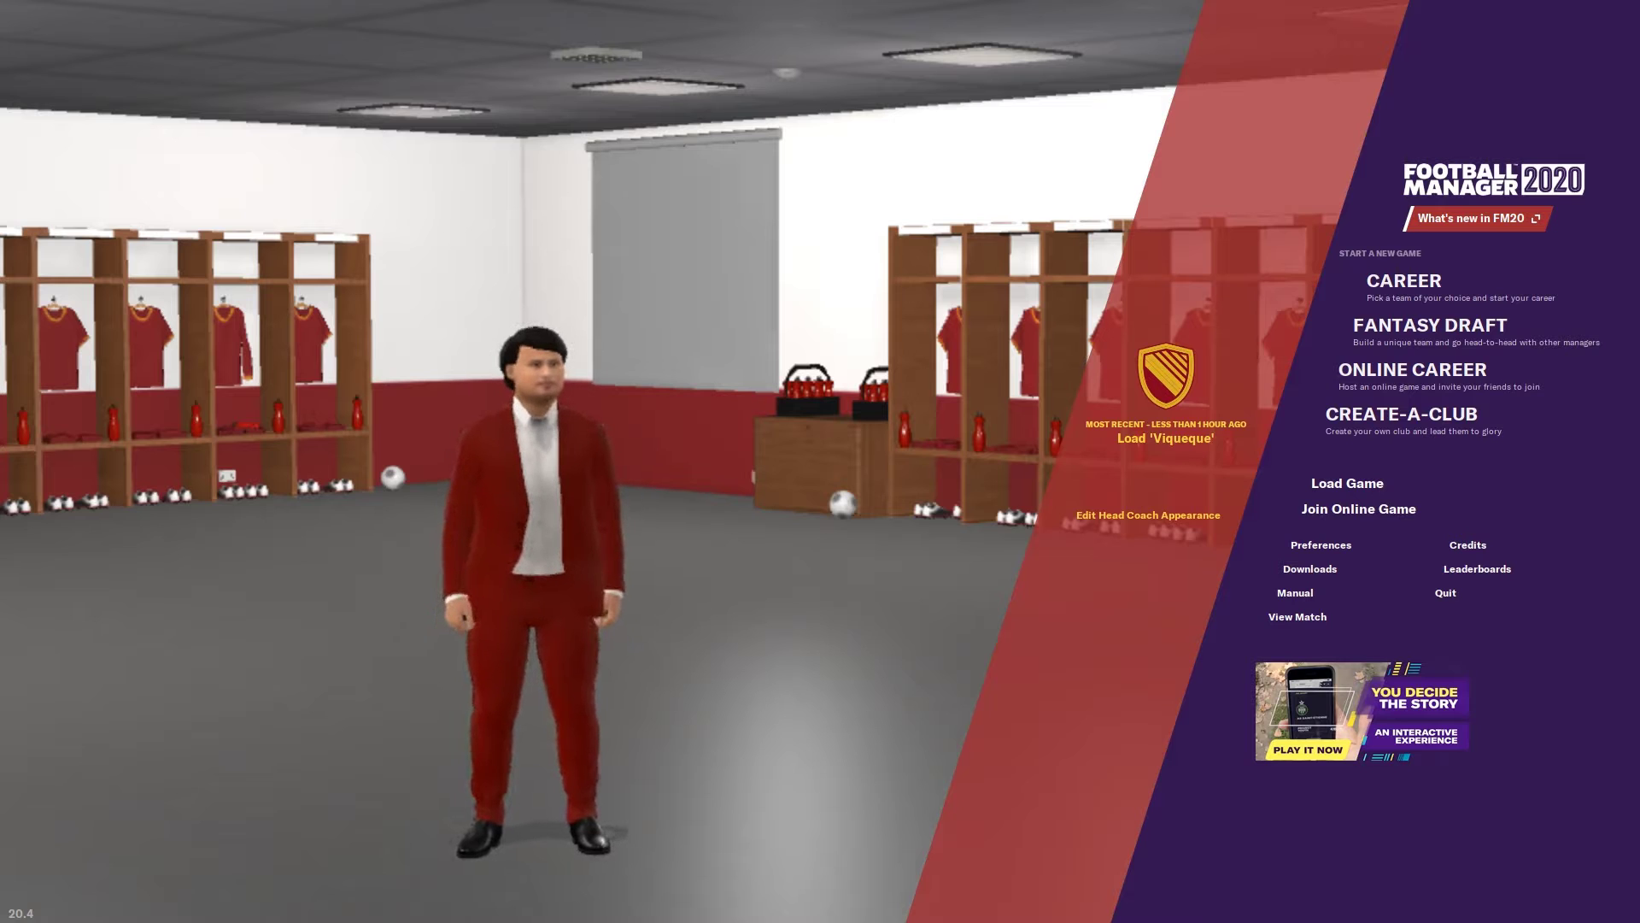
Step: Switch to Steam and open the community Workshop home page
key(alt+Tab)
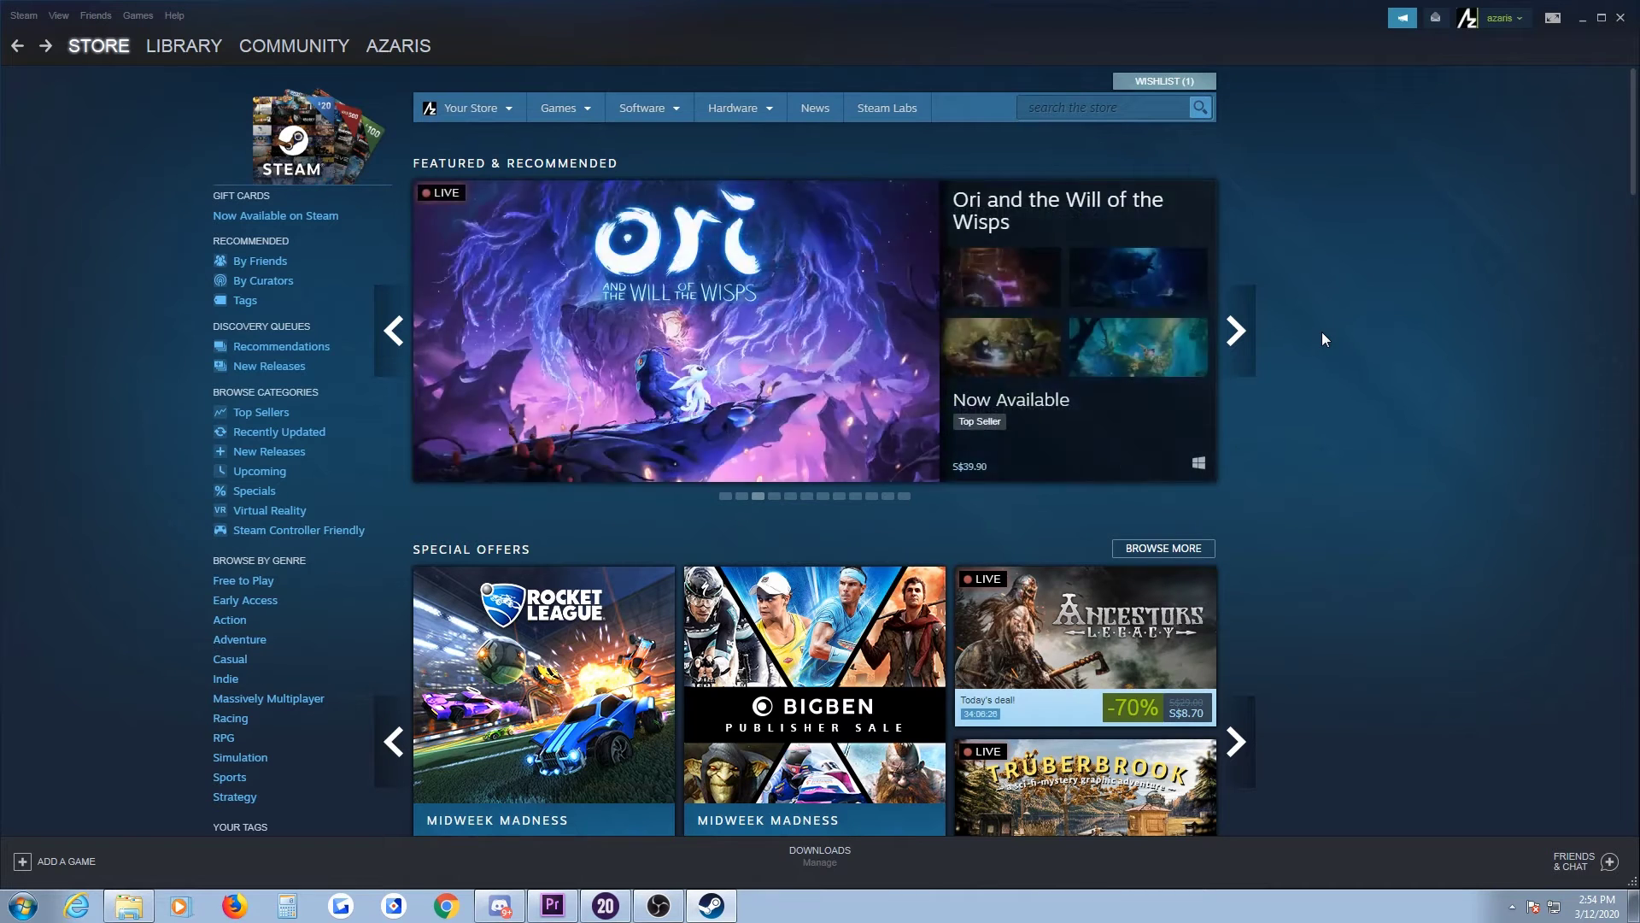
mouse_move(326, 49)
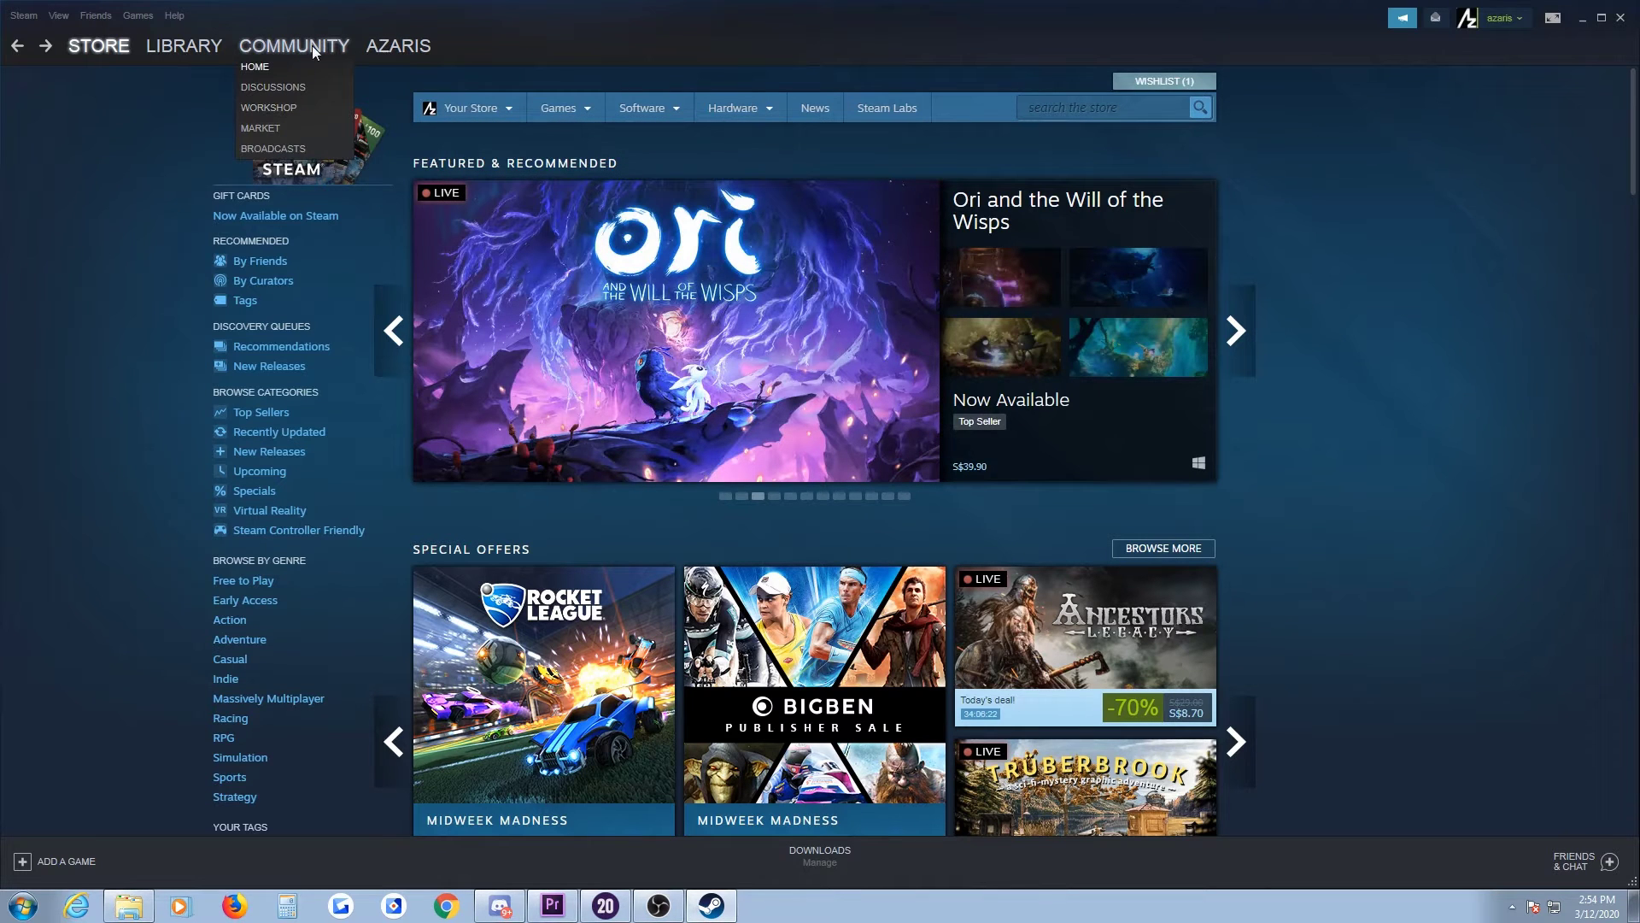
click(273, 109)
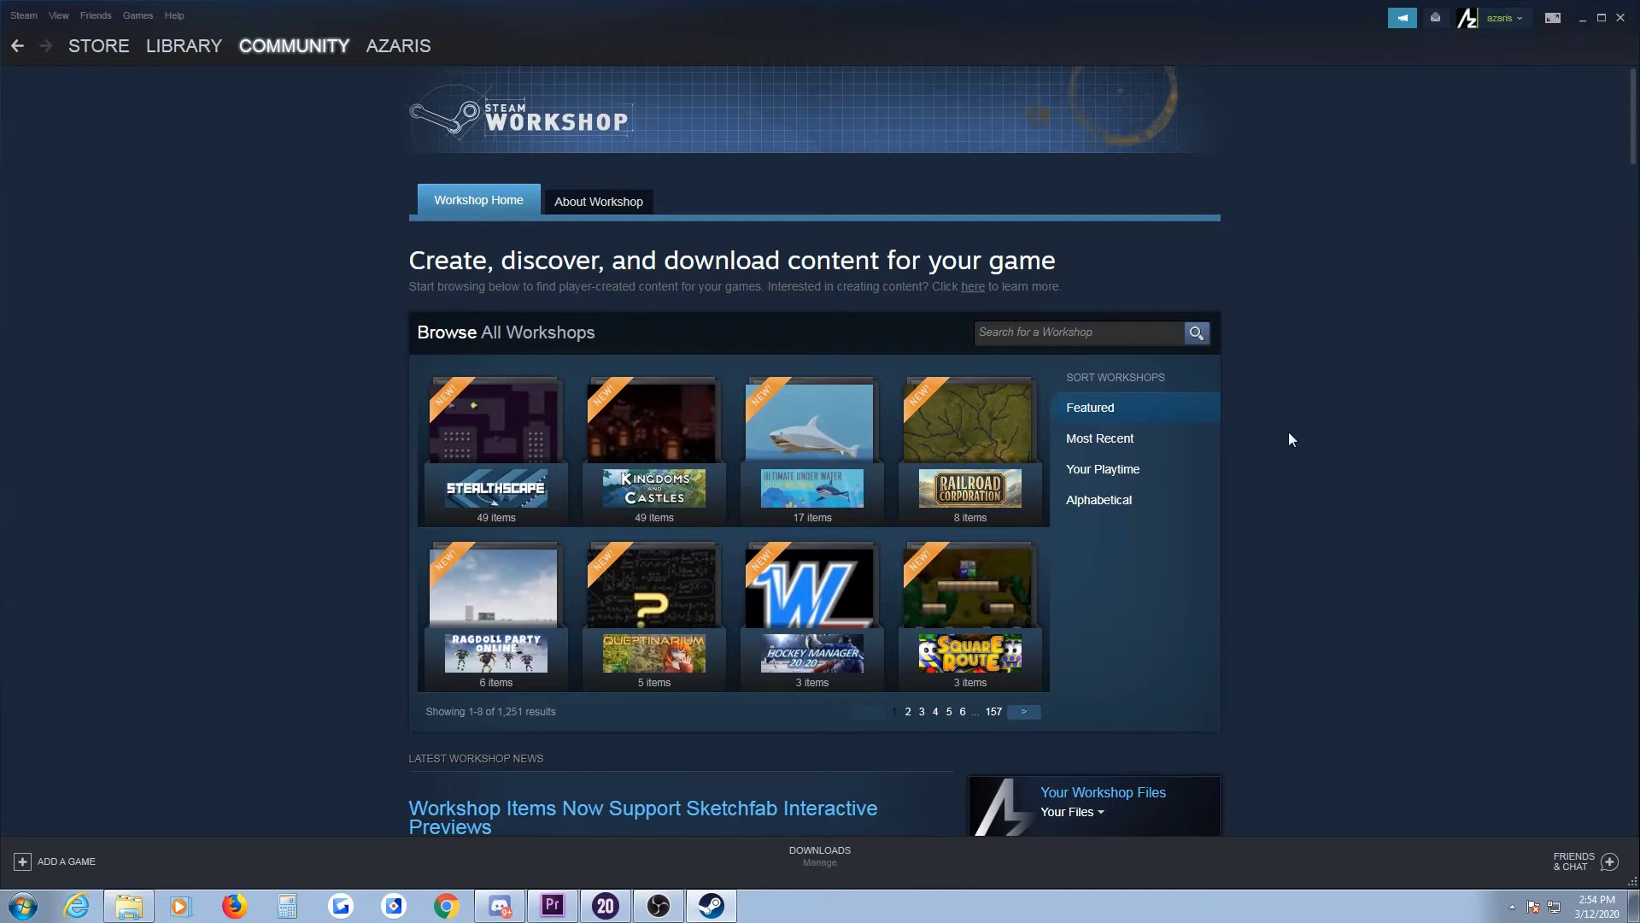
Step: Search the workshops for "football manager 2020" and open the Football Manager 2020 workshop
click(1095, 335)
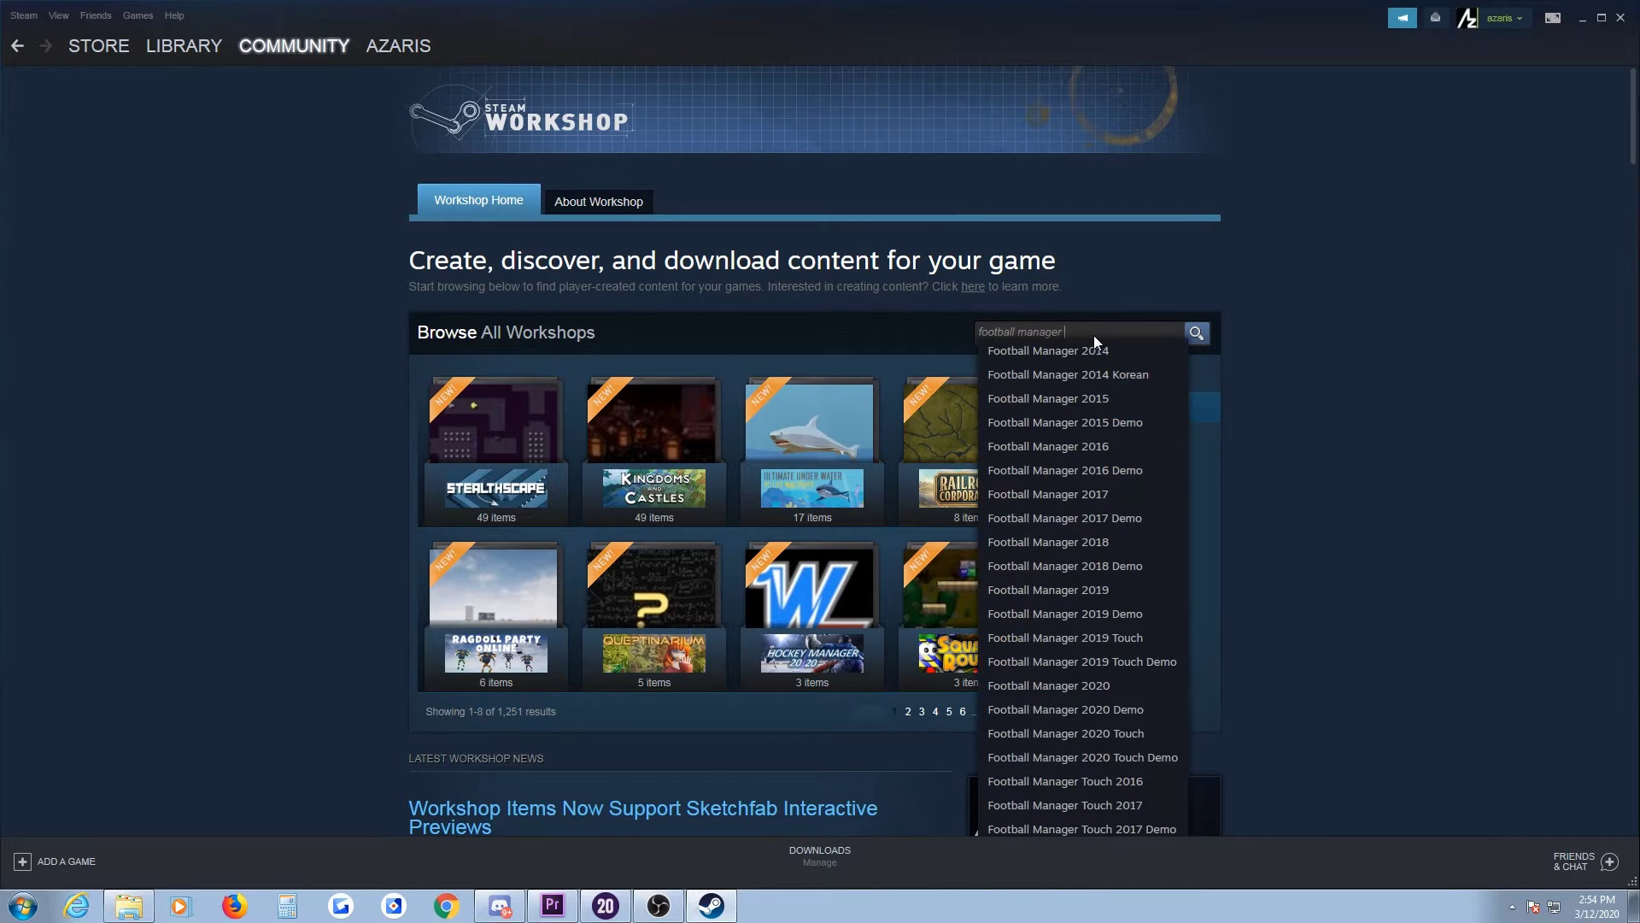
text(football manager 22)
key(BackSpace)
text(0)
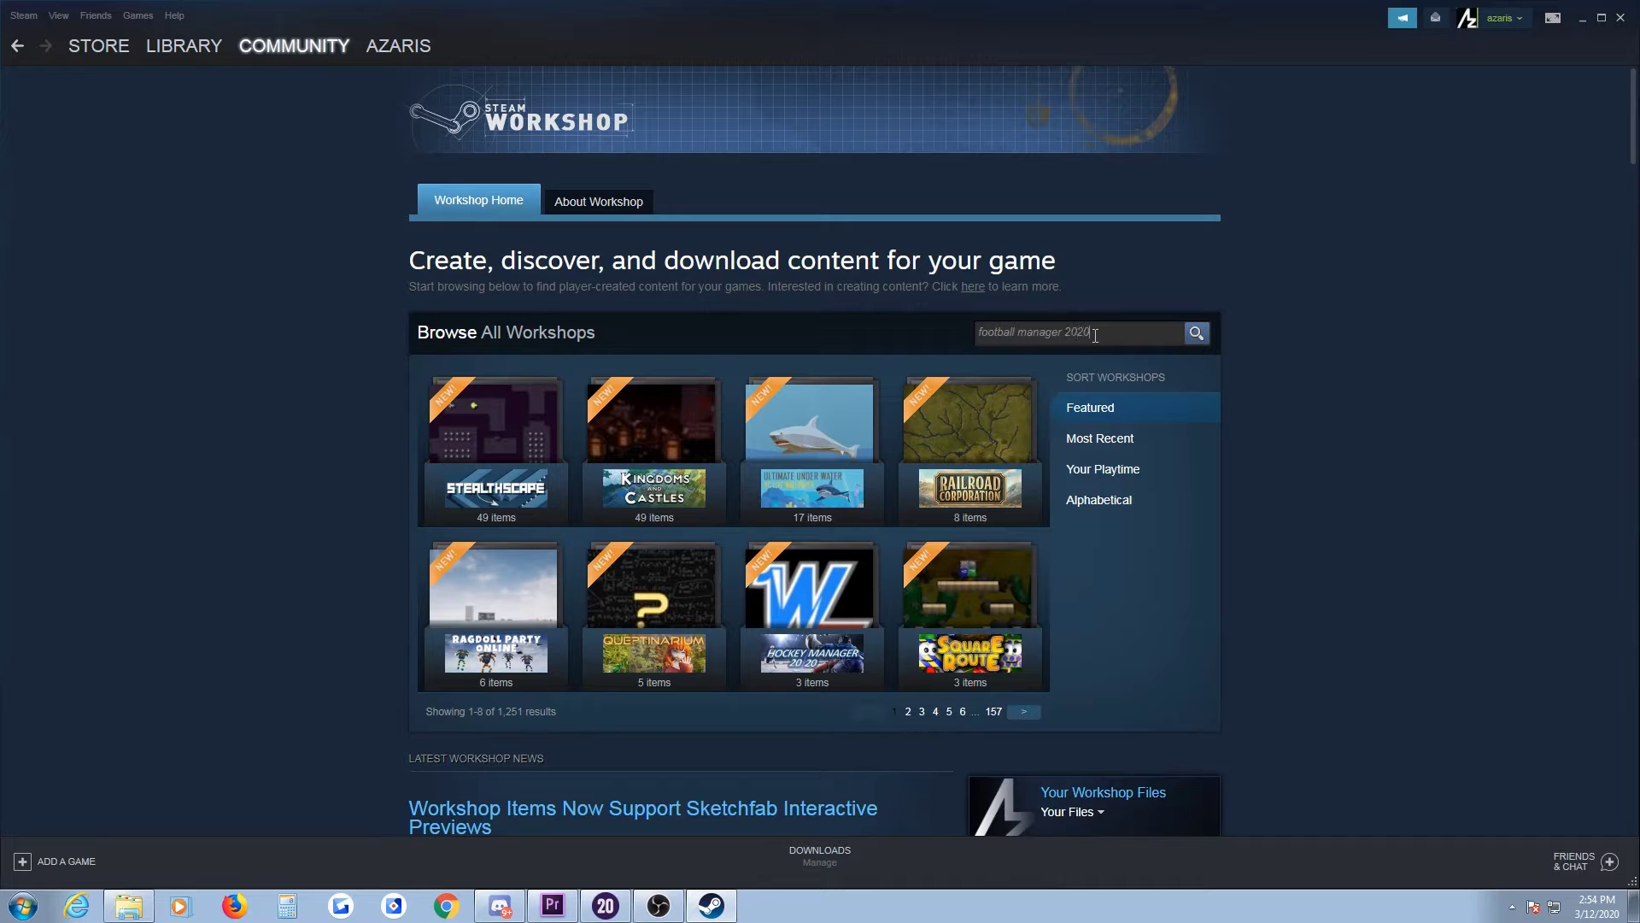
text(20)
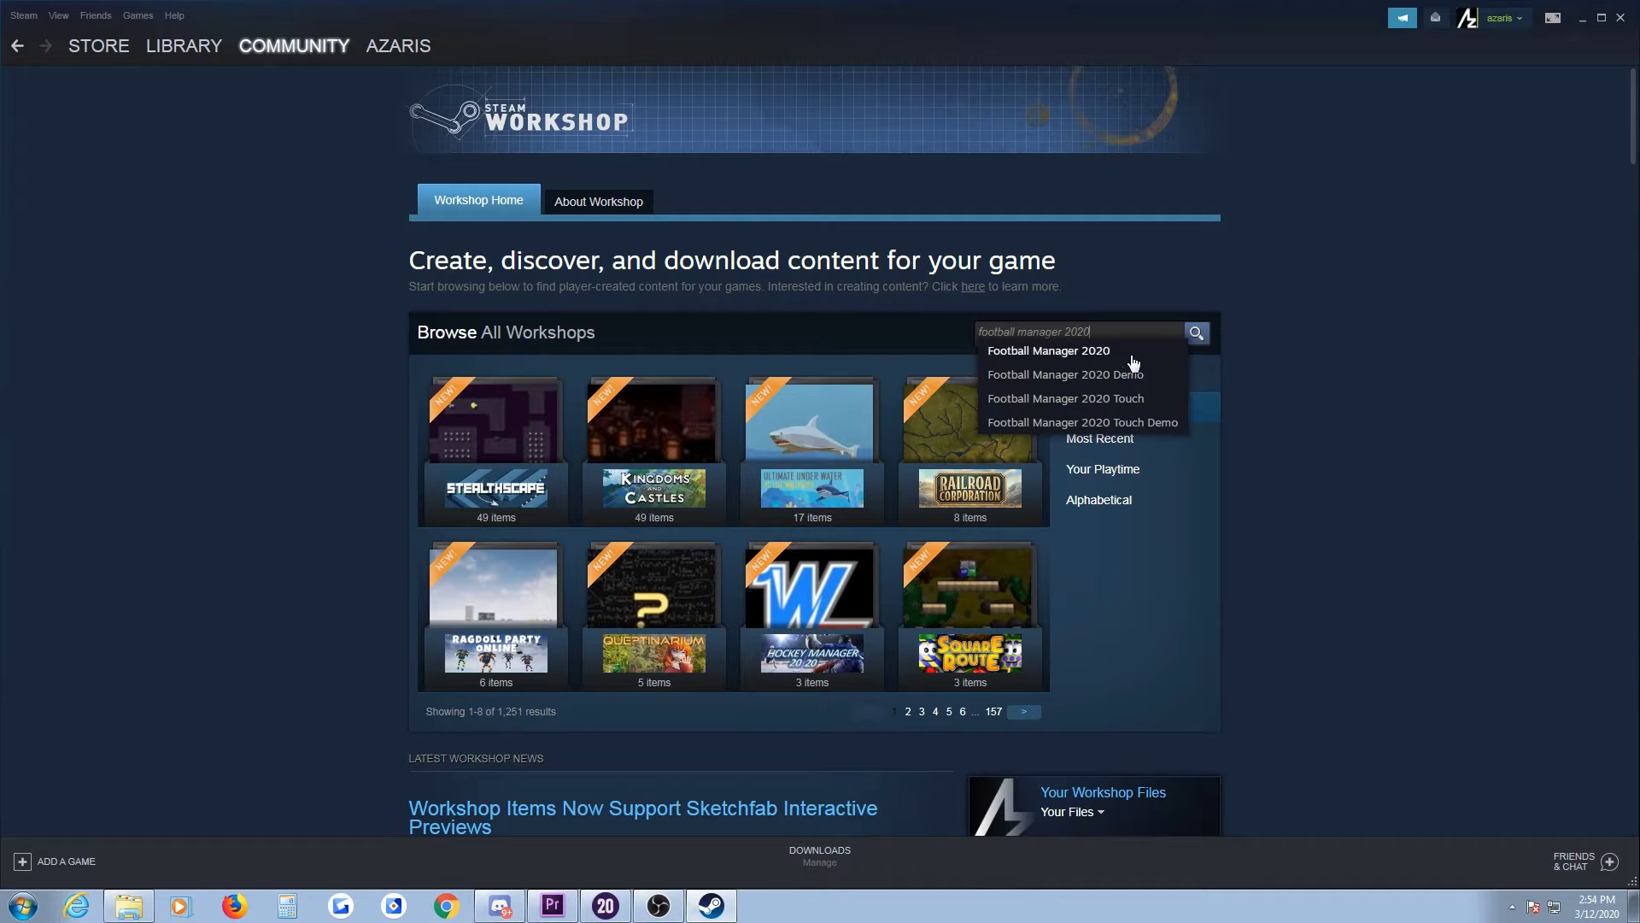
click(1130, 354)
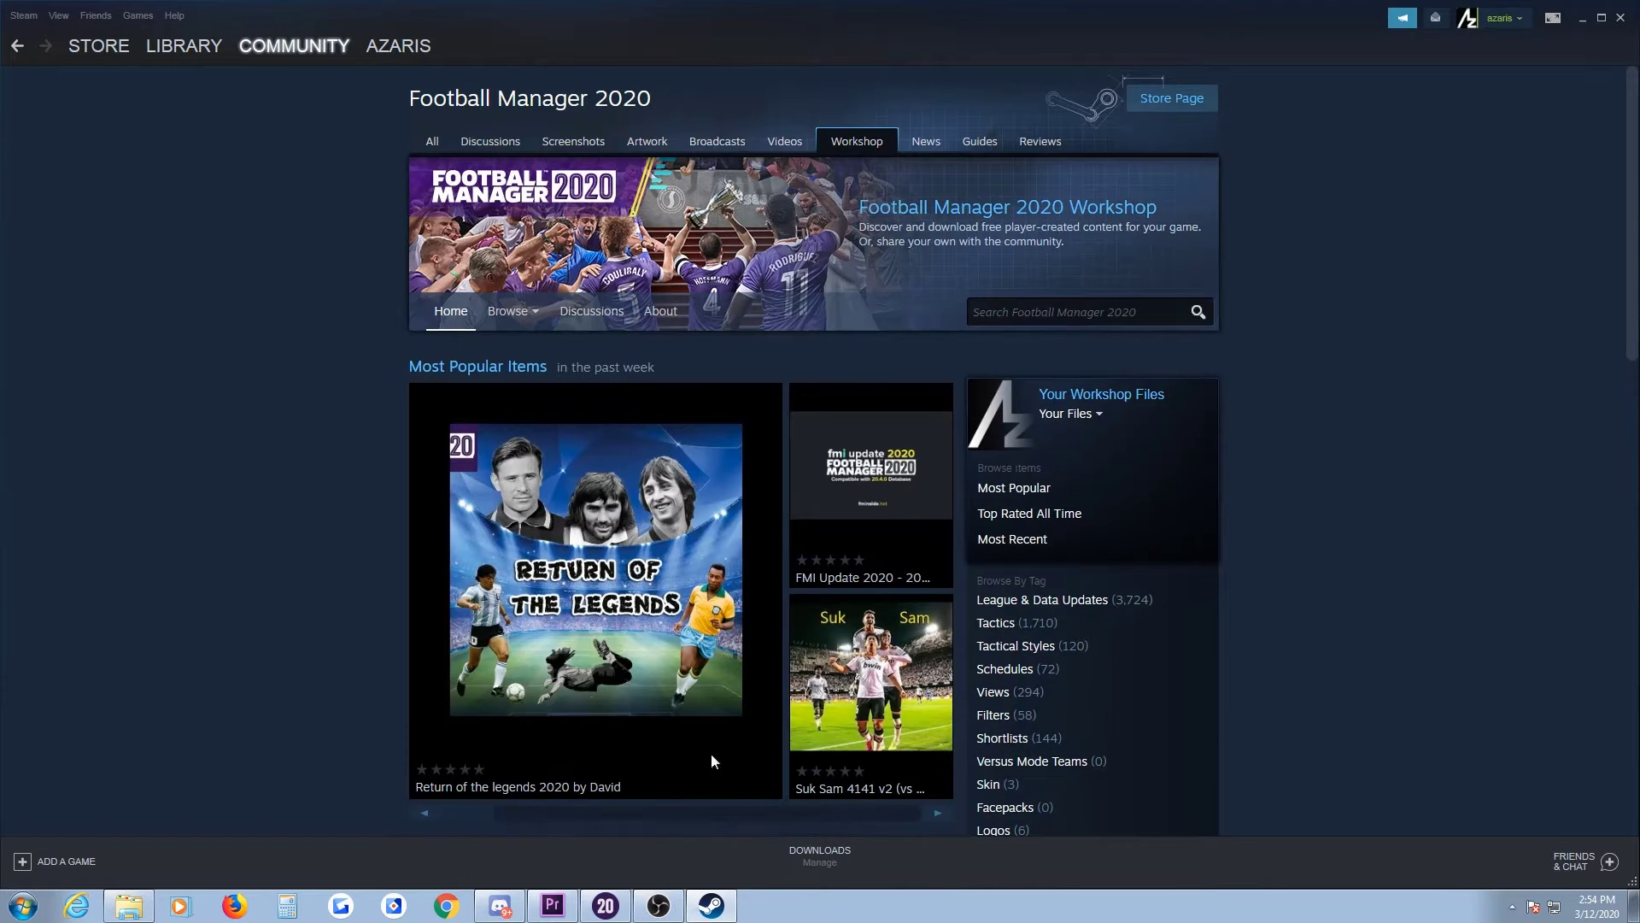
Step: Filter the Football Manager 2020 workshop by the League & Data Updates tag and browse the tagged items
scroll(1607, 397, down, 5)
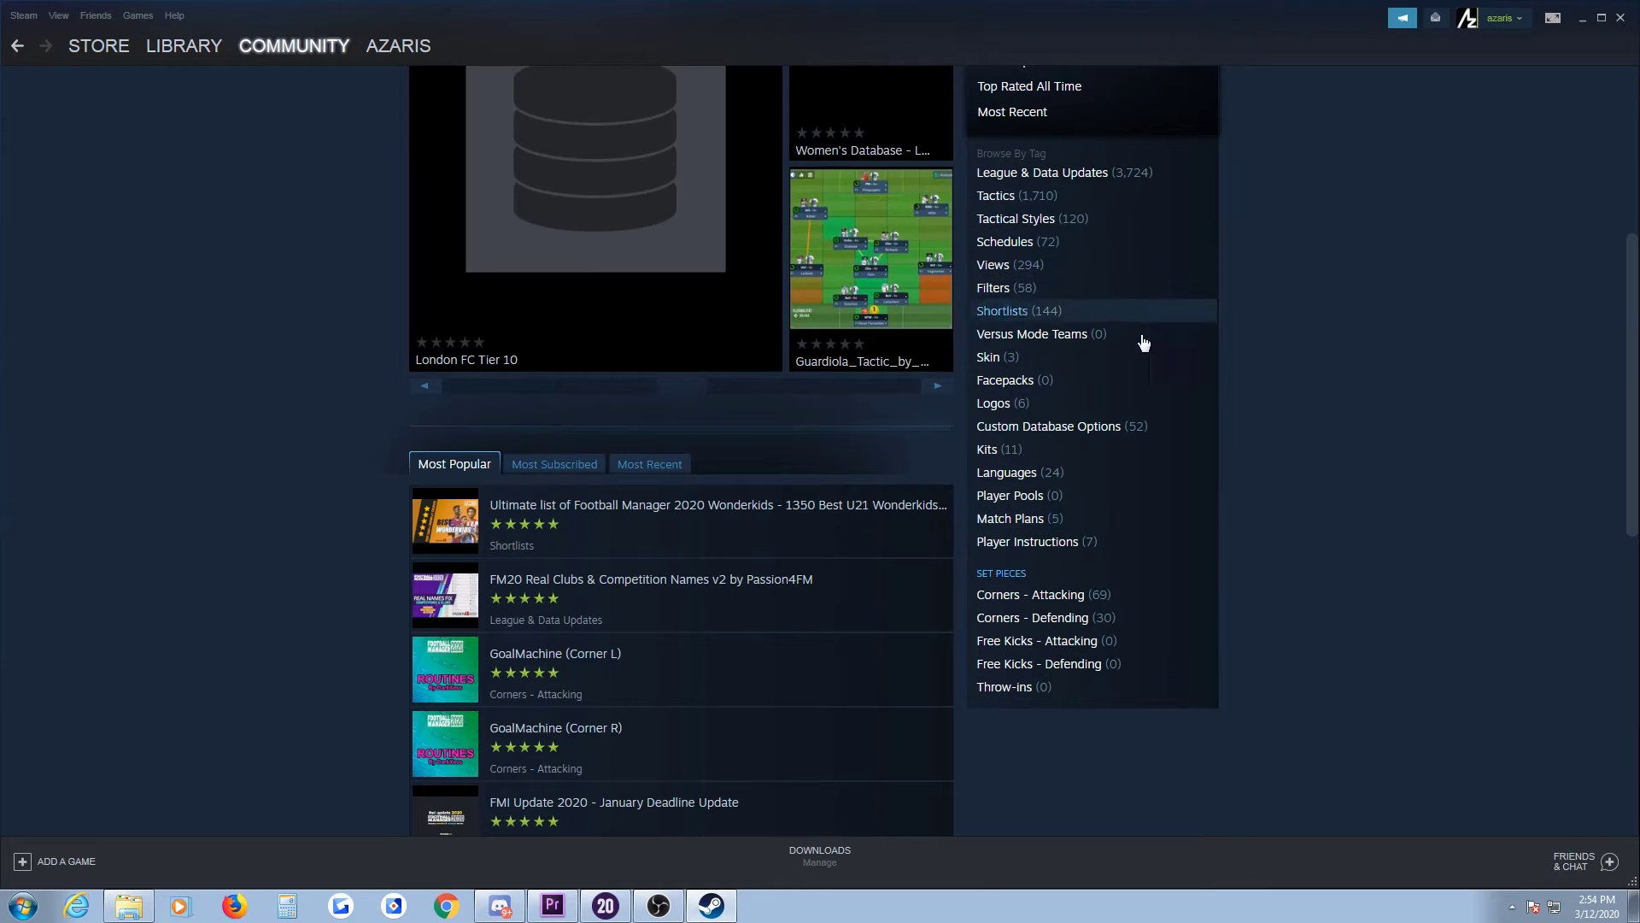
scroll(1302, 311, up, 3)
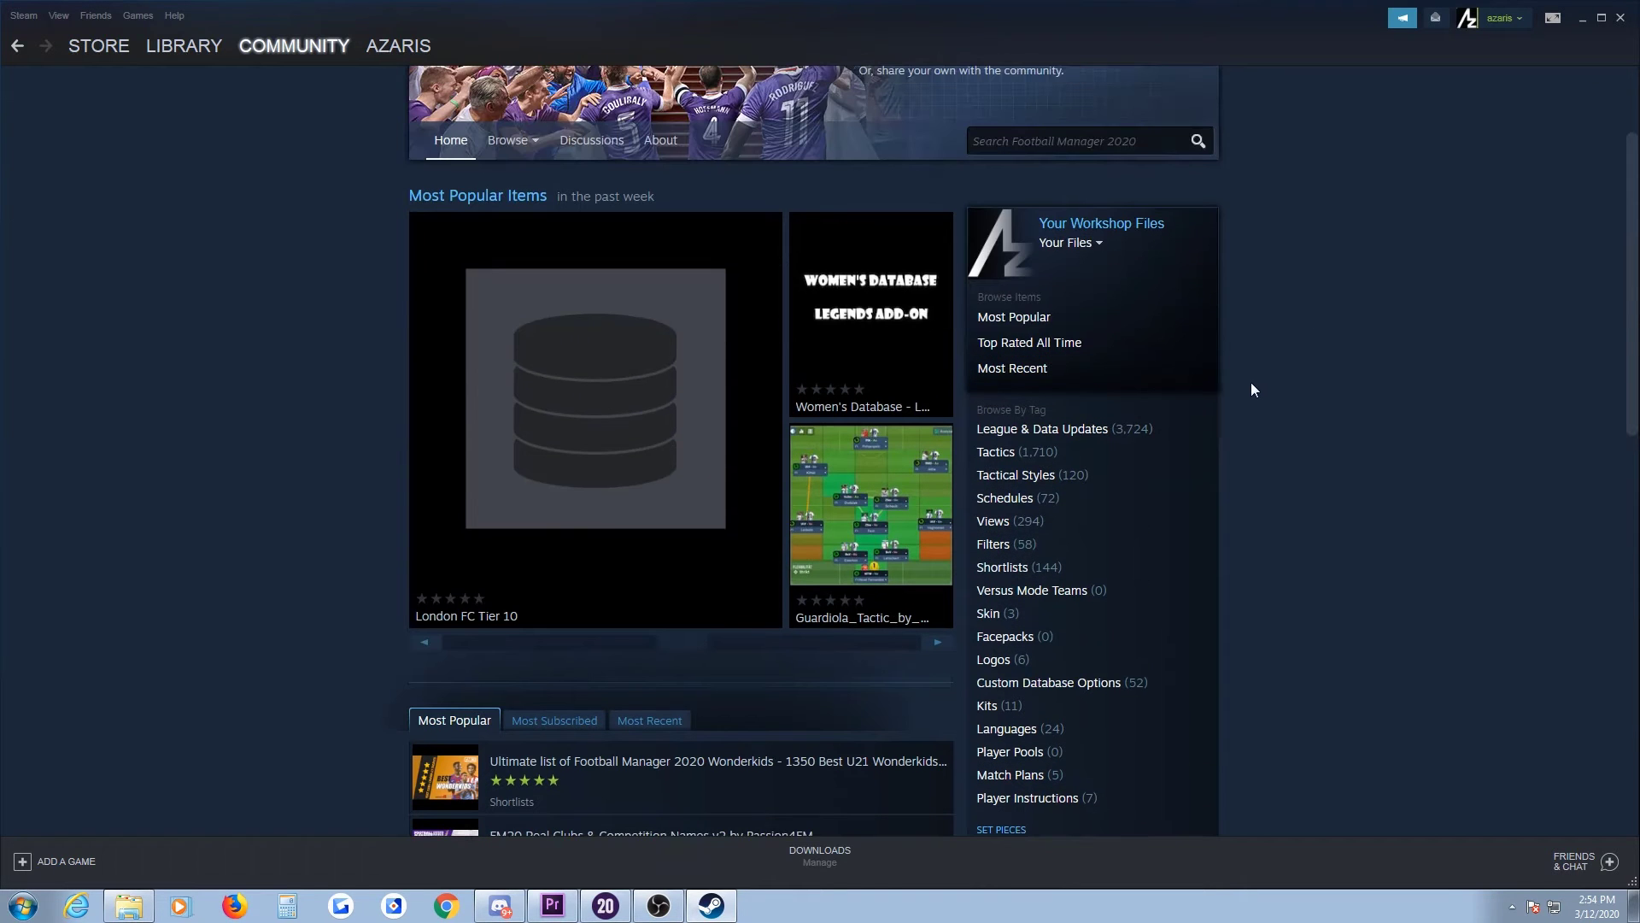
click(1075, 427)
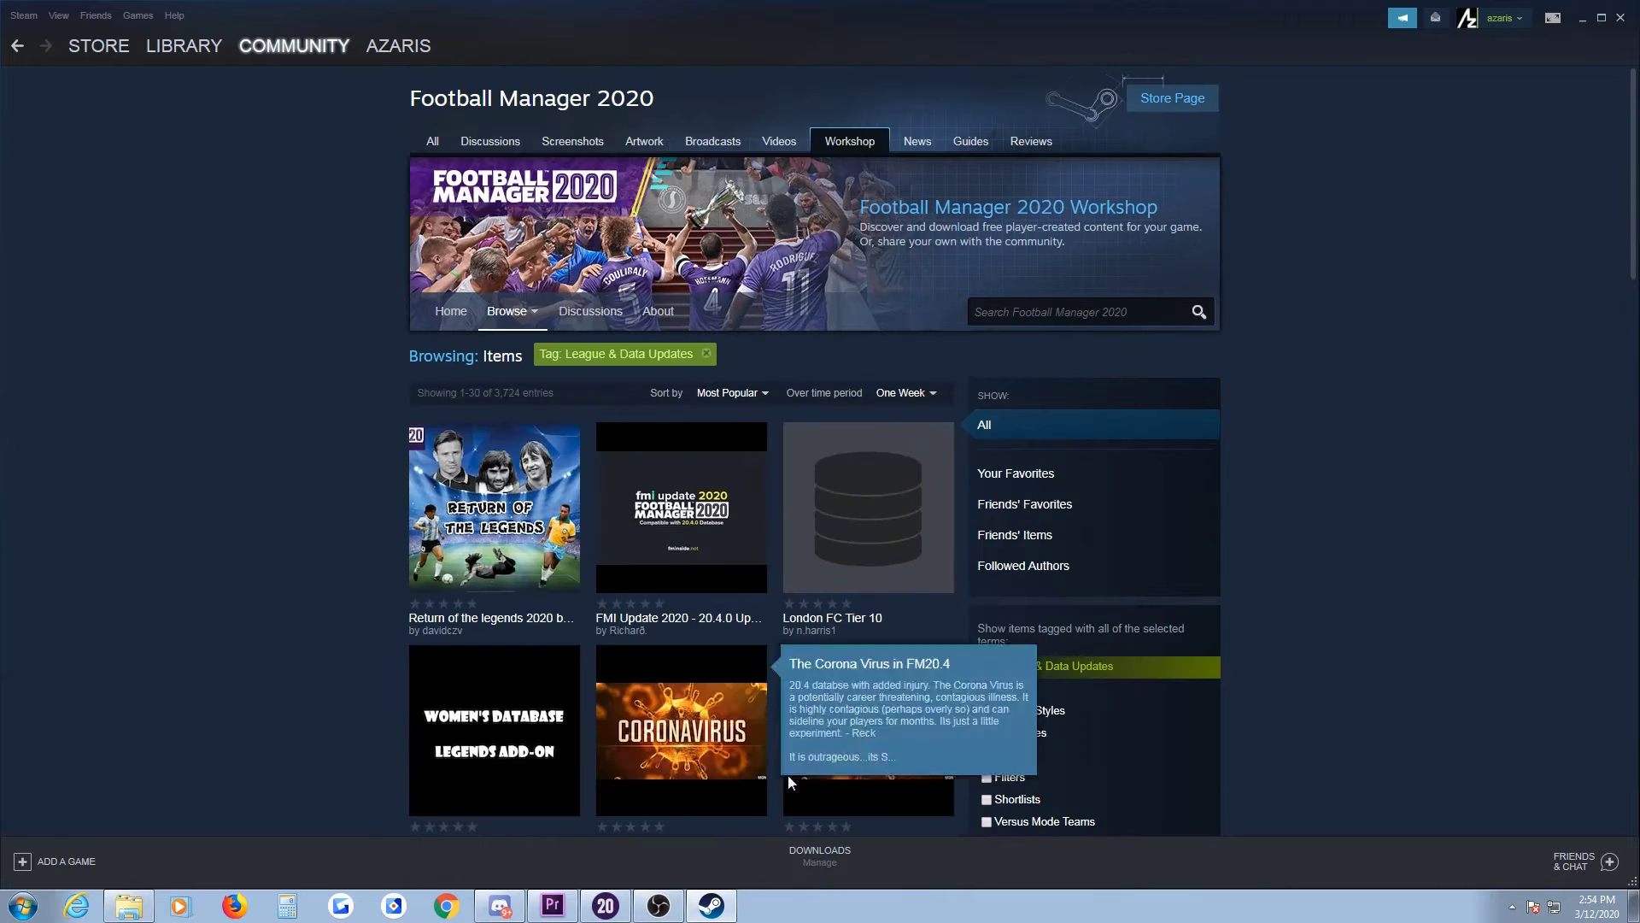
scroll(1335, 509, down, 3)
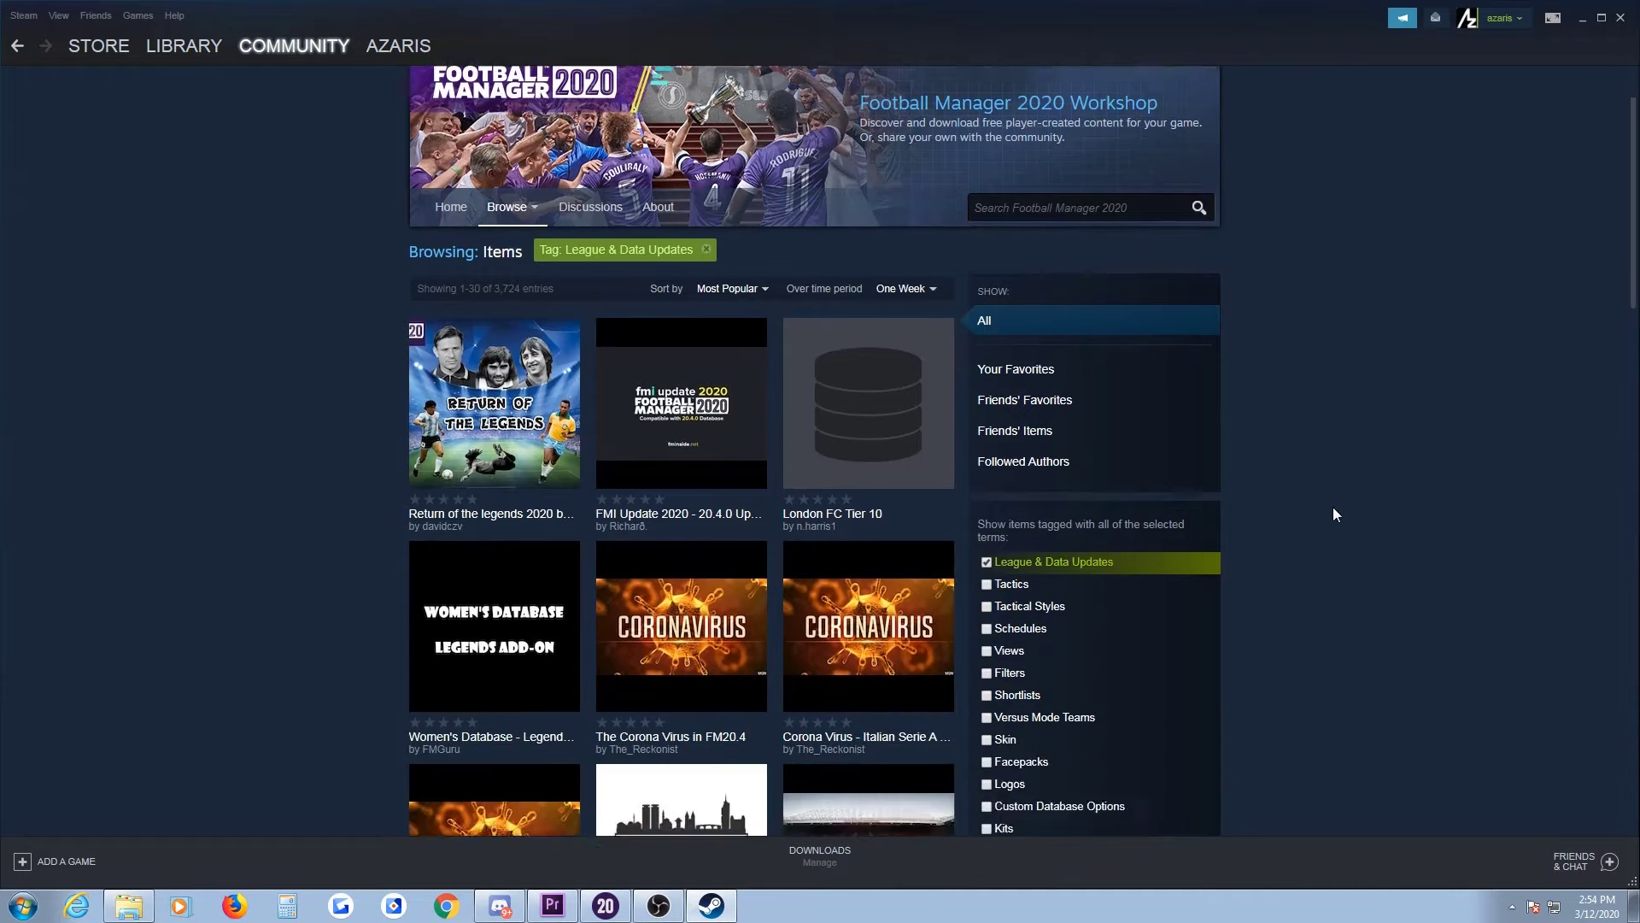
scroll(1337, 514, down, 2)
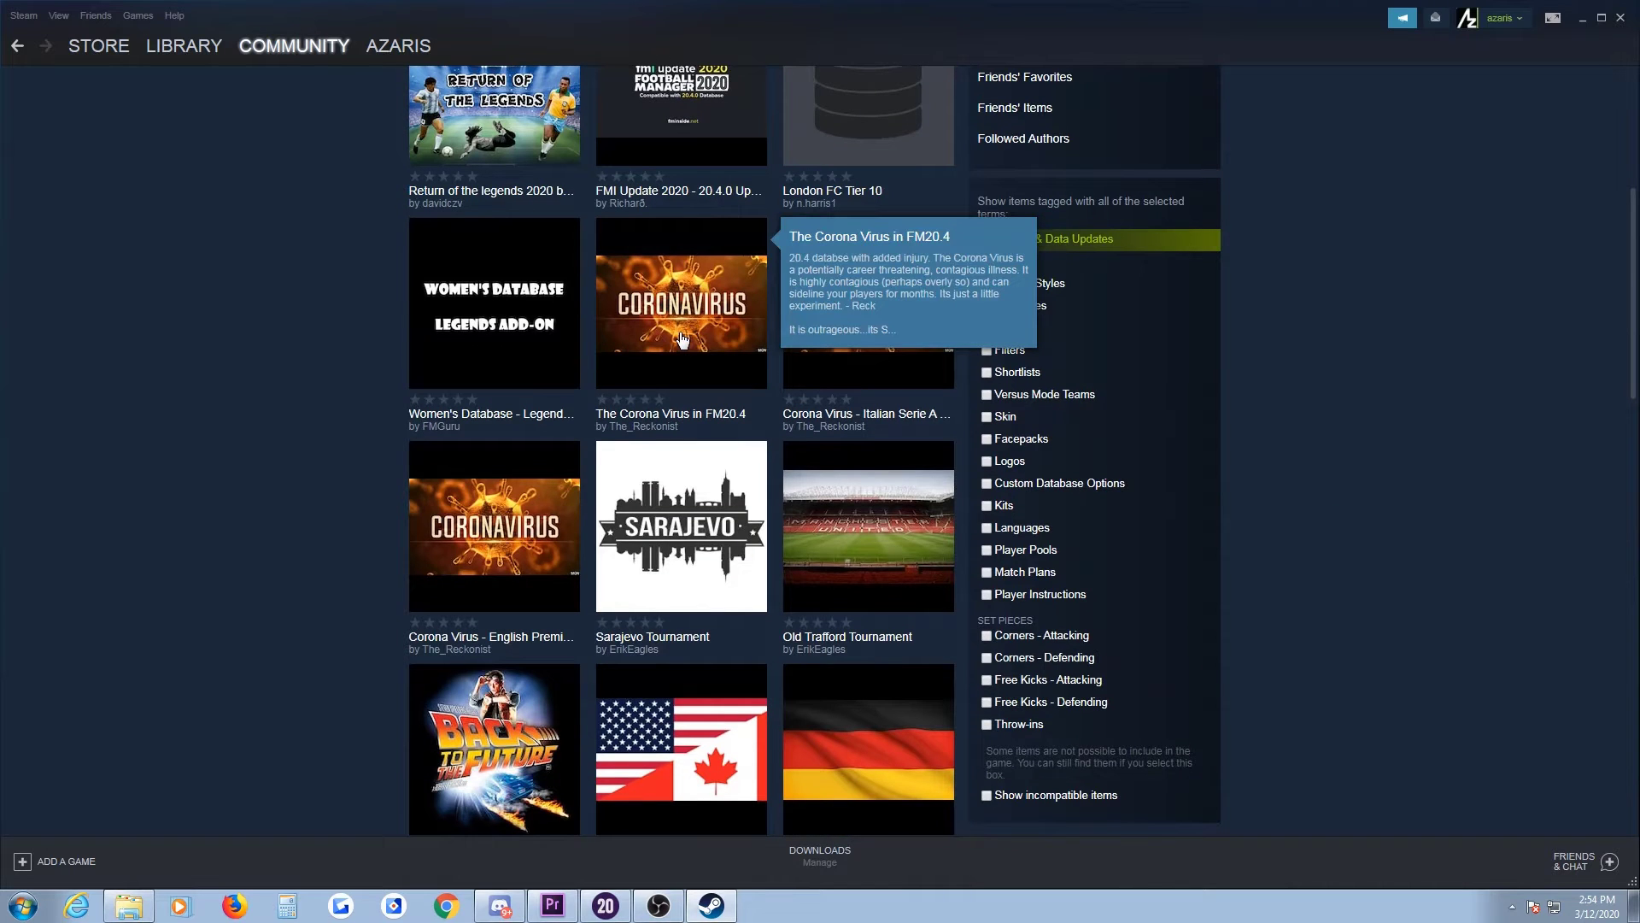
scroll(681, 339, up, 5)
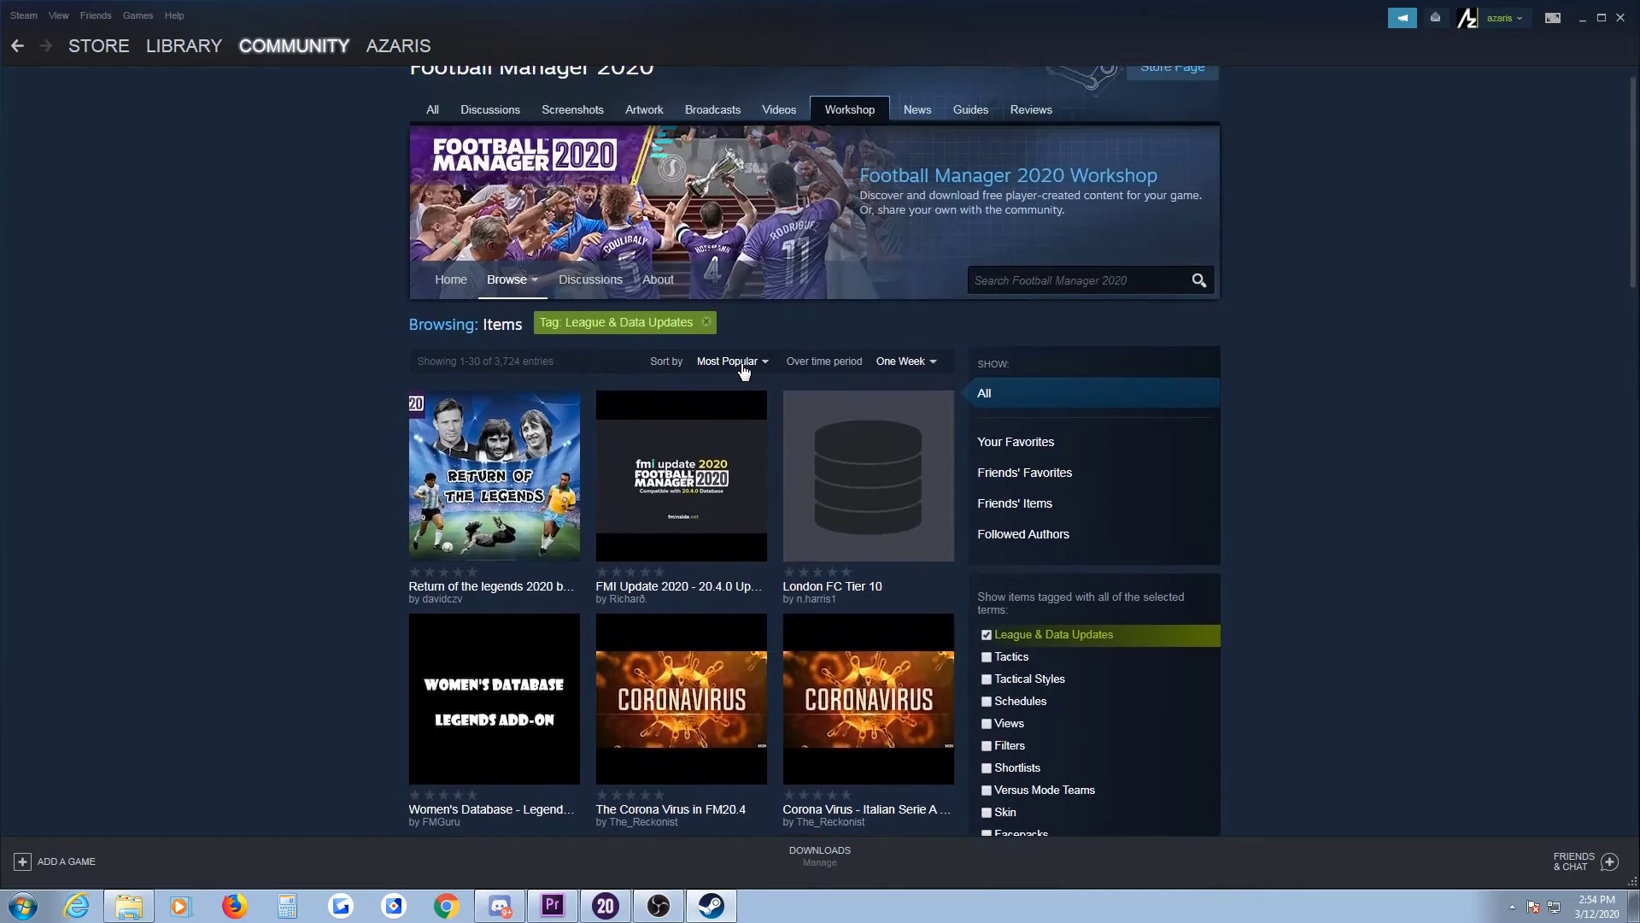
Step: Search the League & Data Updates items for "estonia" and look through the matching league files
click(1015, 314)
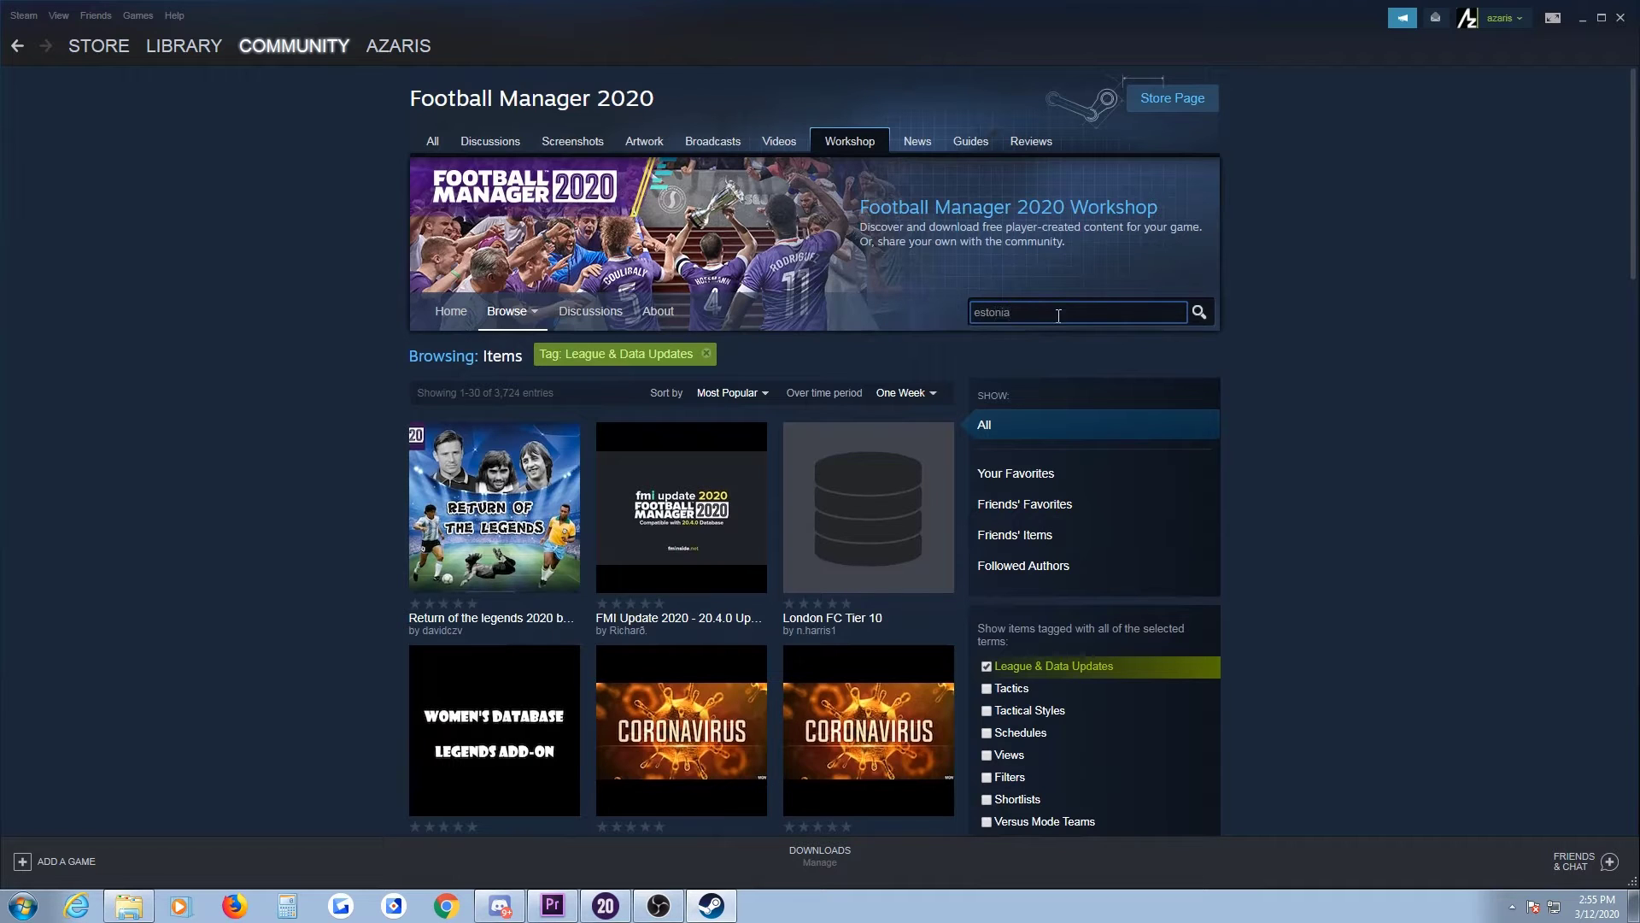
click(1199, 313)
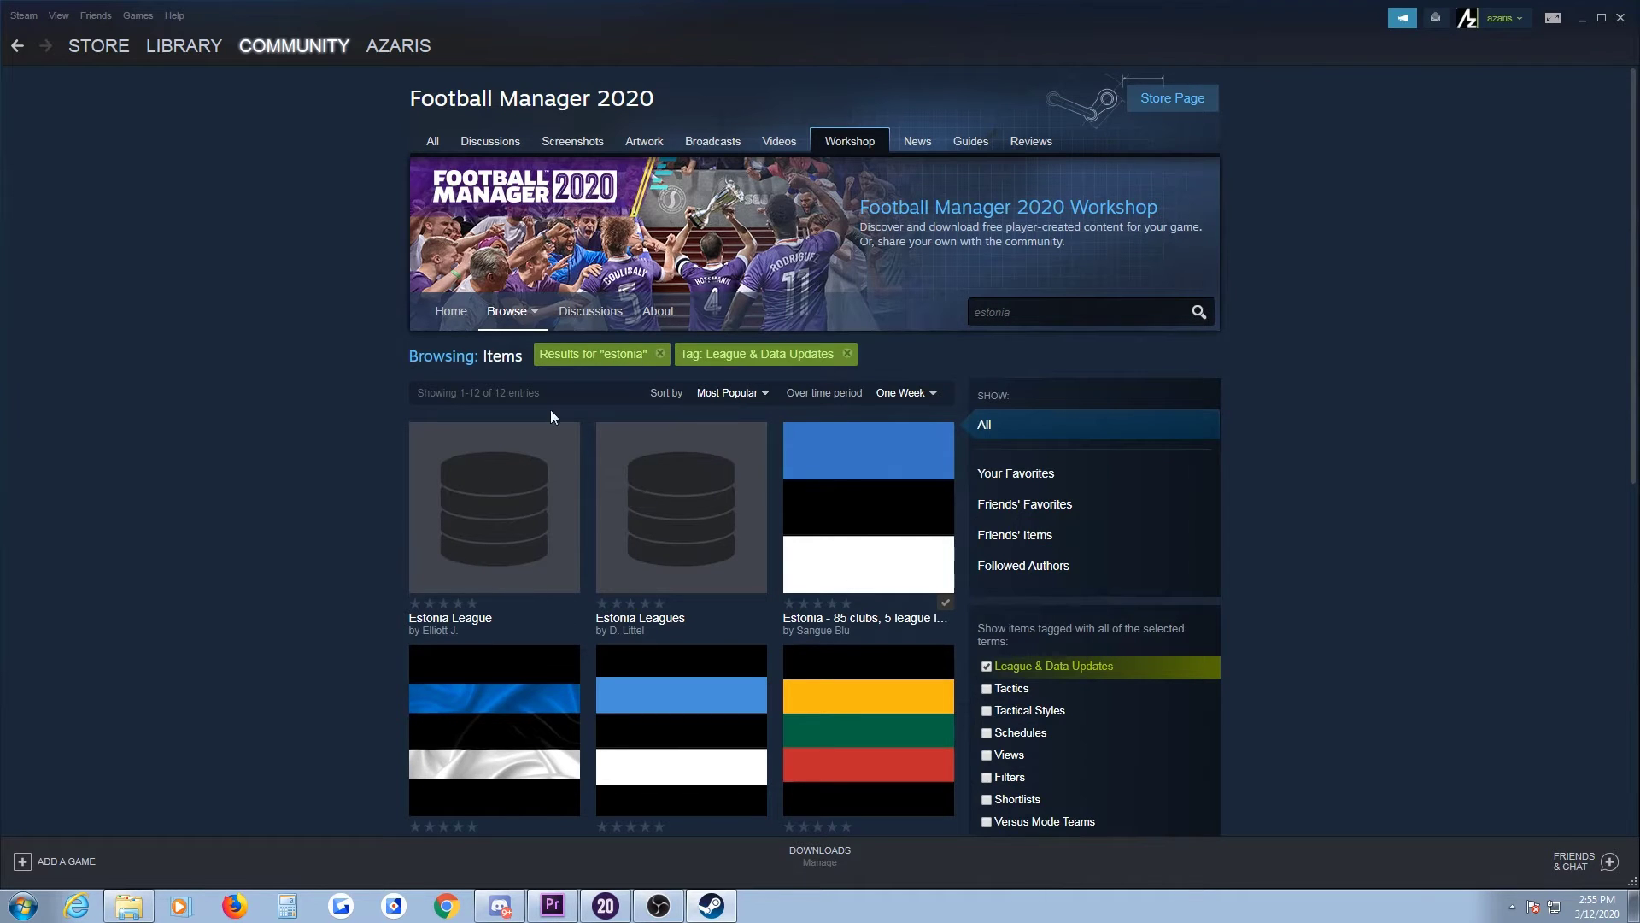
scroll(687, 586, down, 4)
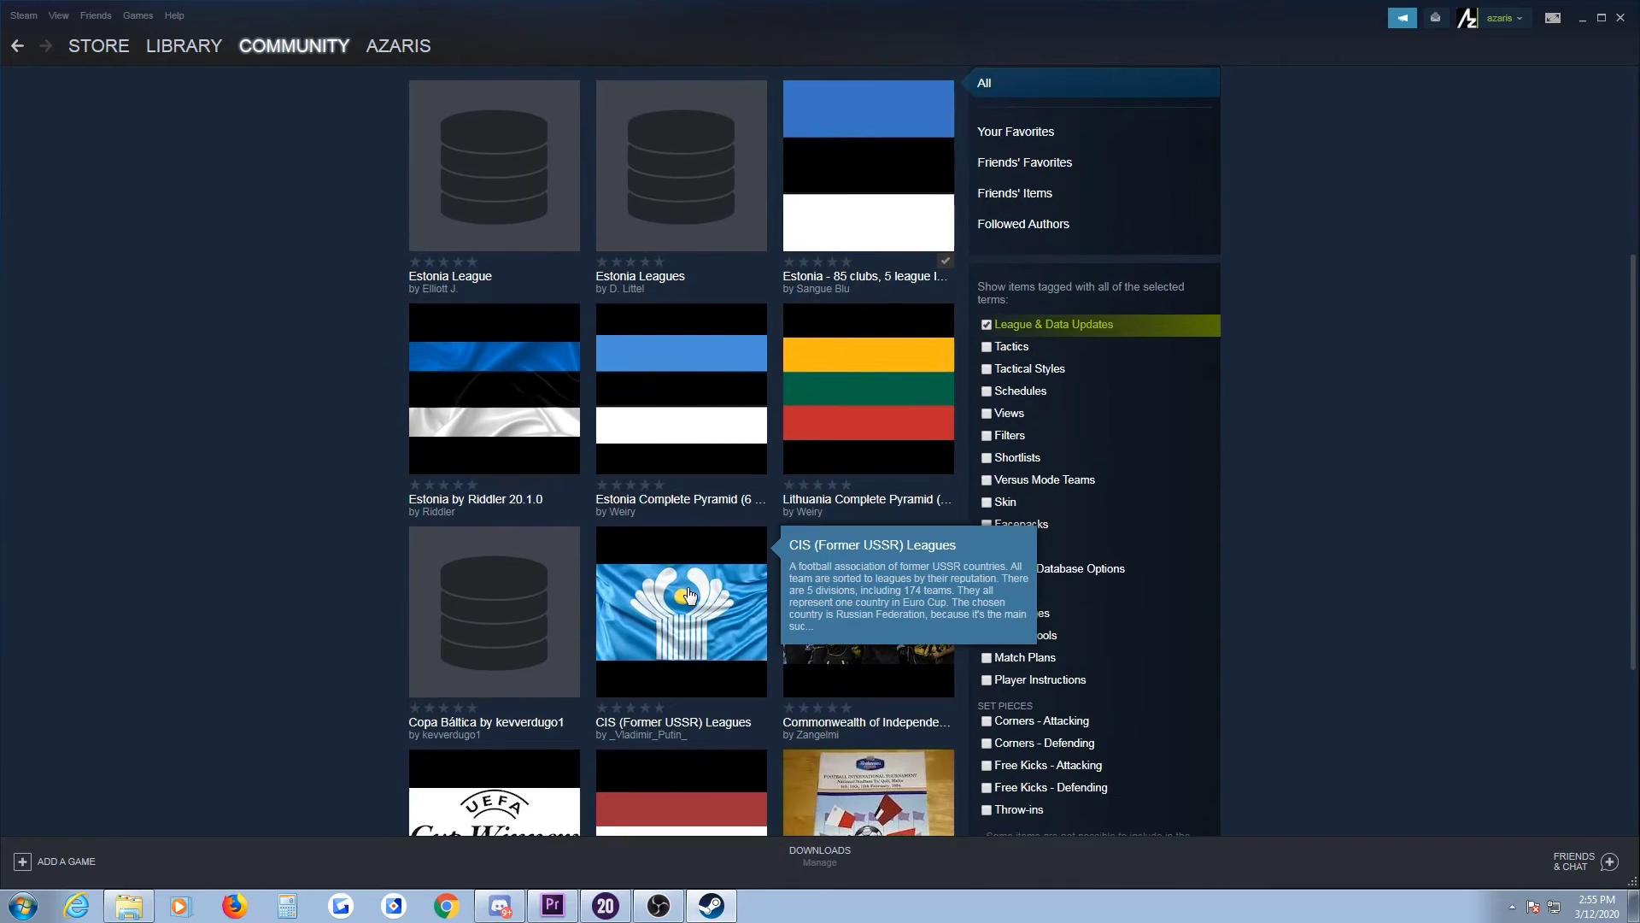
scroll(687, 594, up, 4)
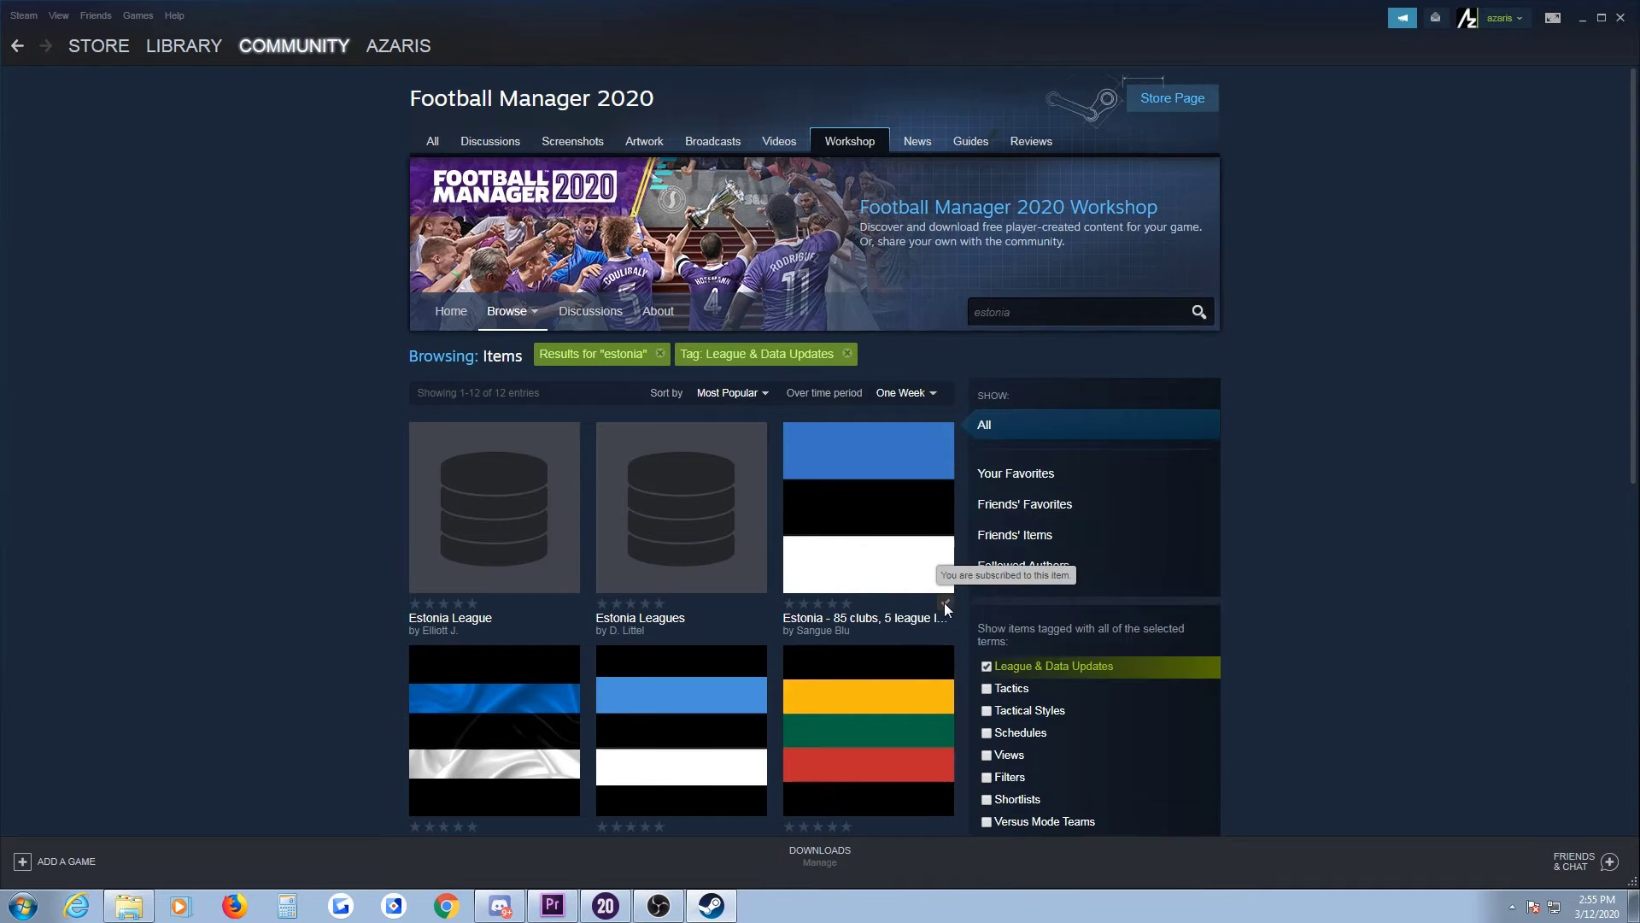
Step: Open the Estonia League workshop item and subscribe to it
mouse_move(520, 515)
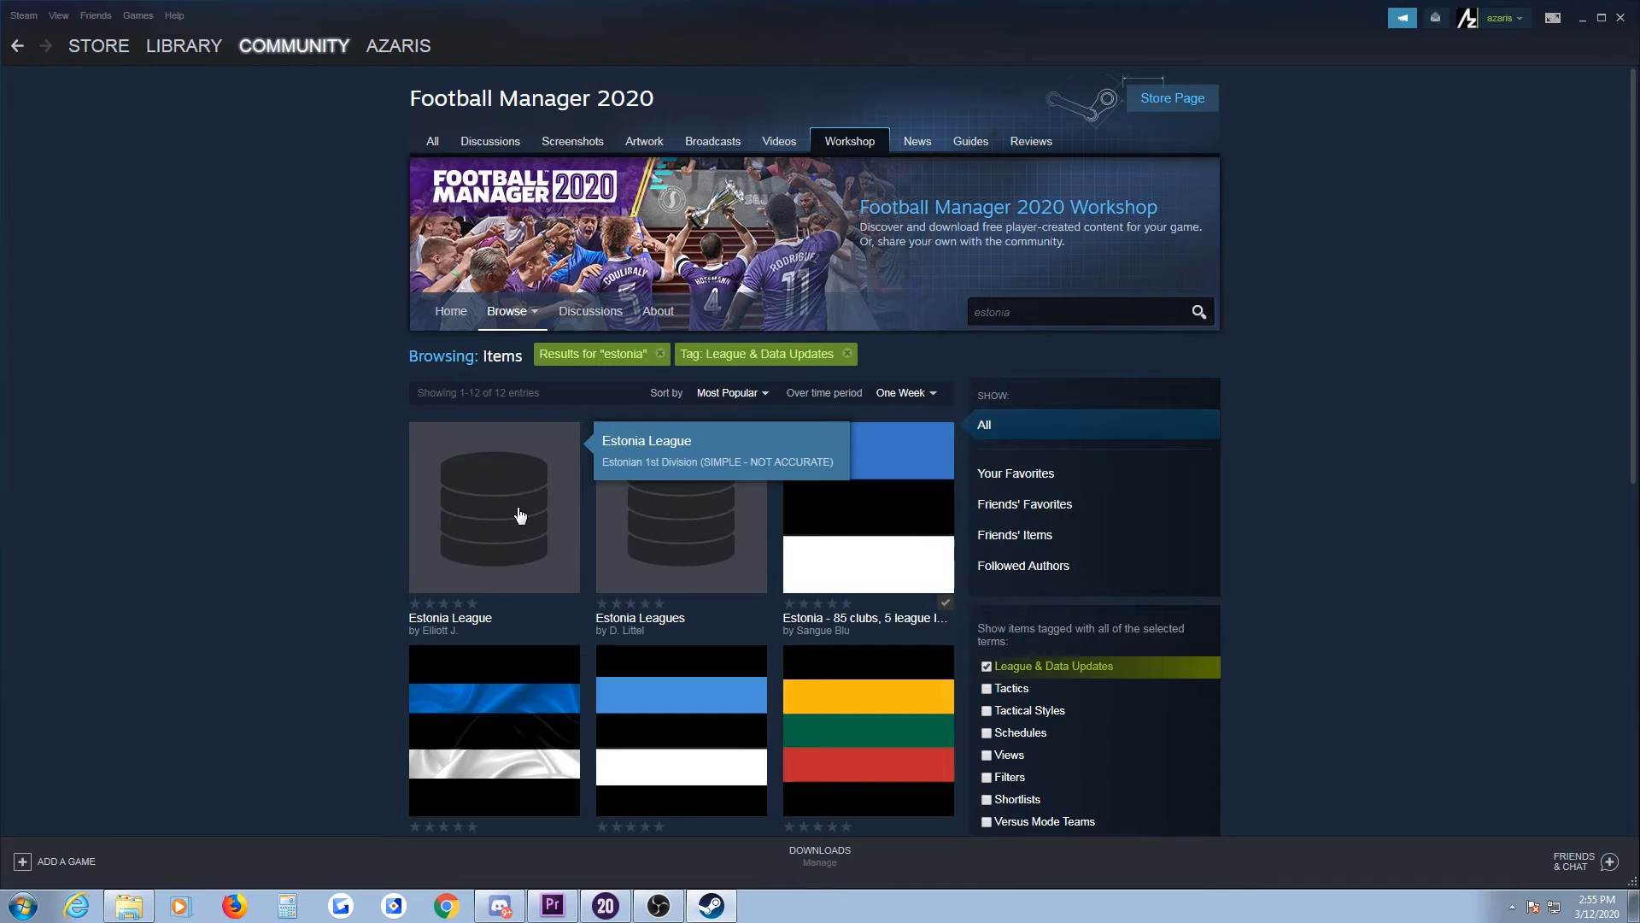
click(517, 512)
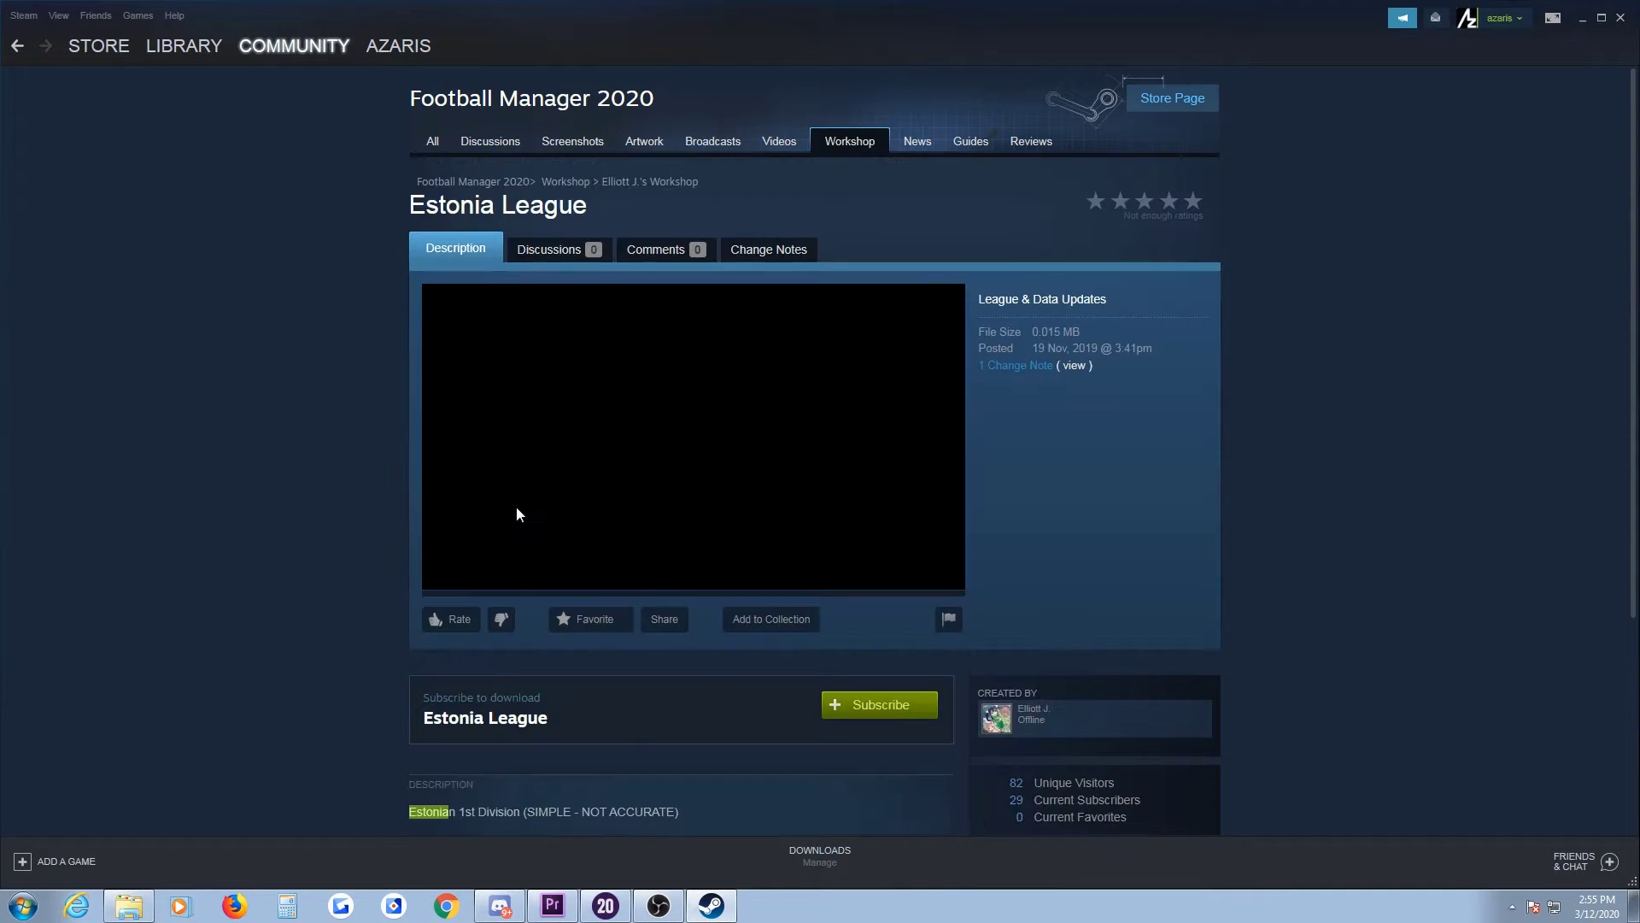
click(880, 711)
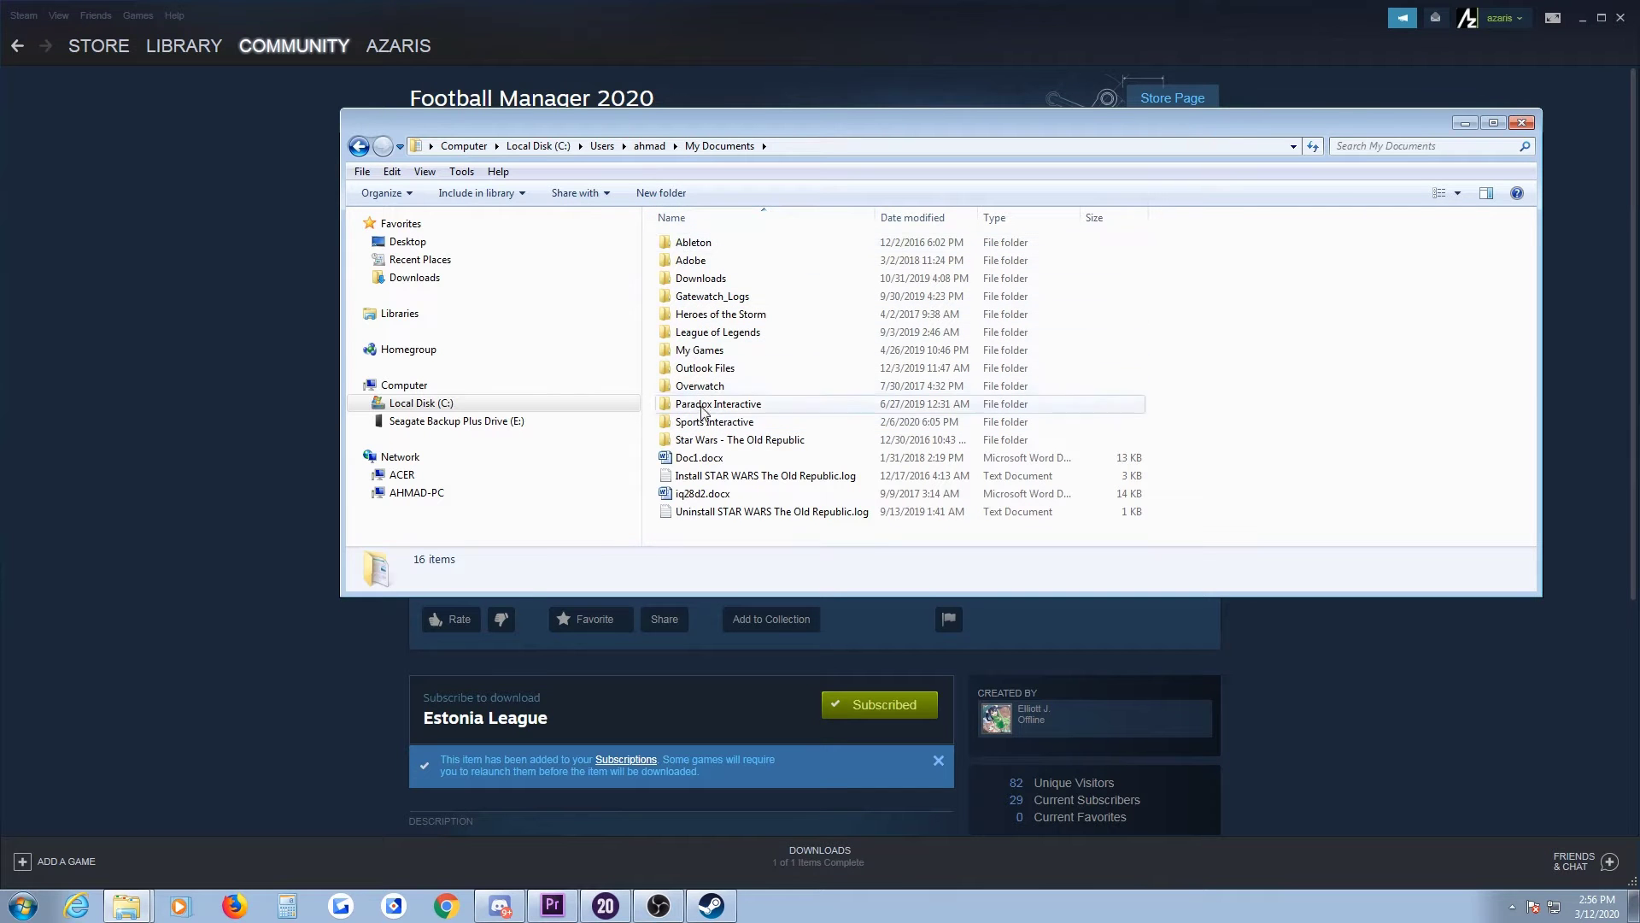
Step: In File Explorer, open the editor data folder inside Sports Interactive's Football Manager 2020 documents folder
double_click(706, 427)
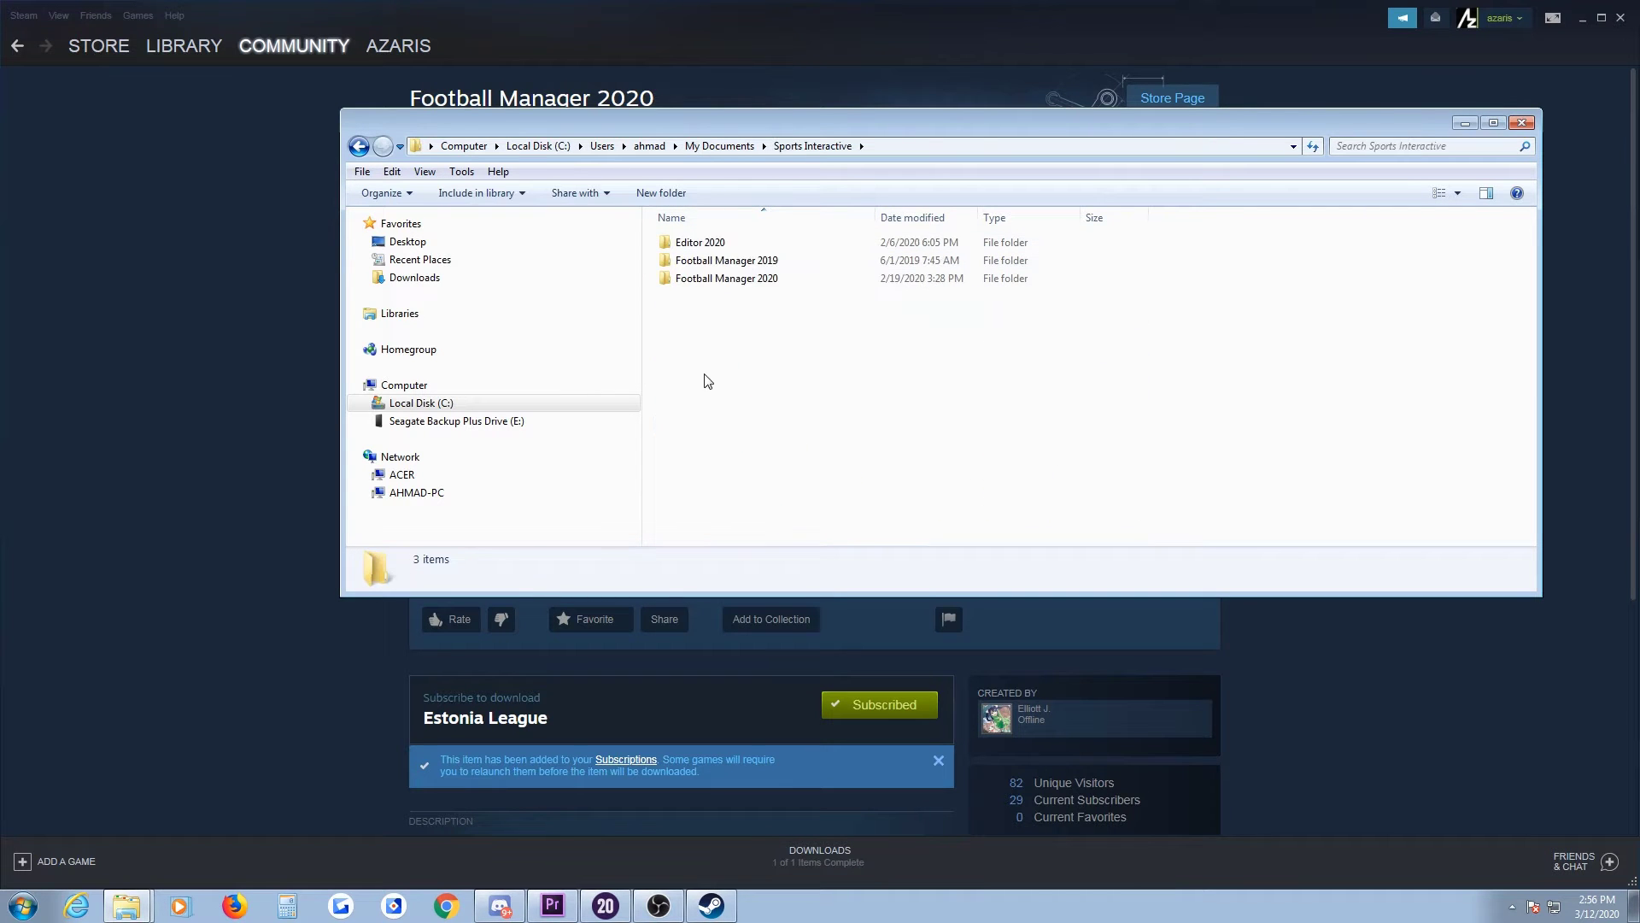
double_click(711, 279)
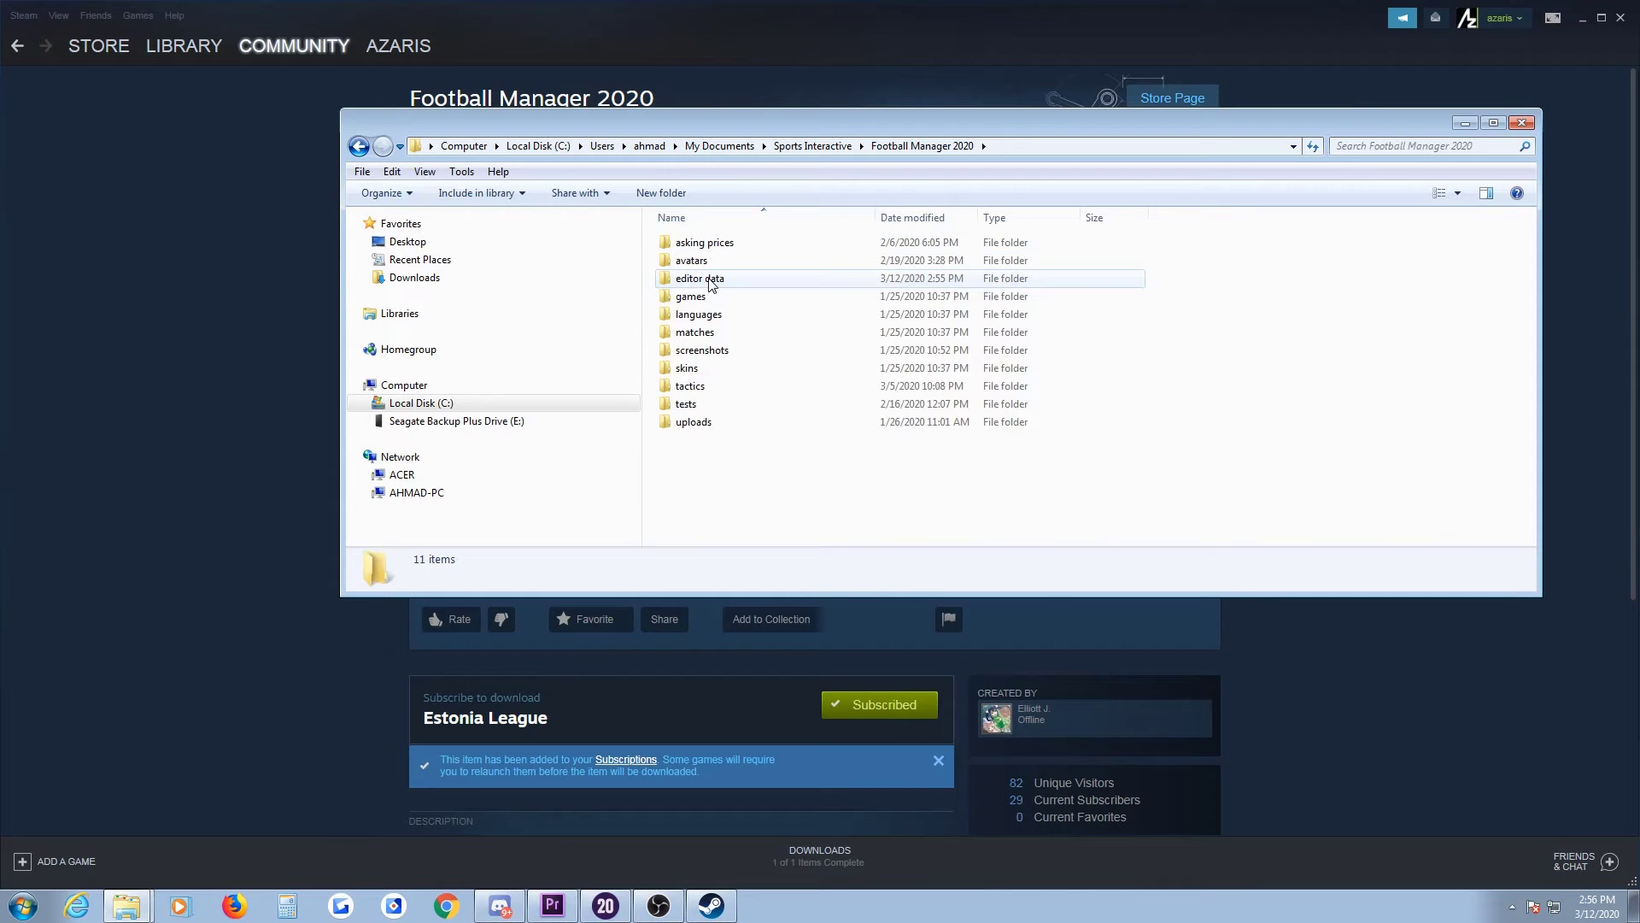
double_click(708, 279)
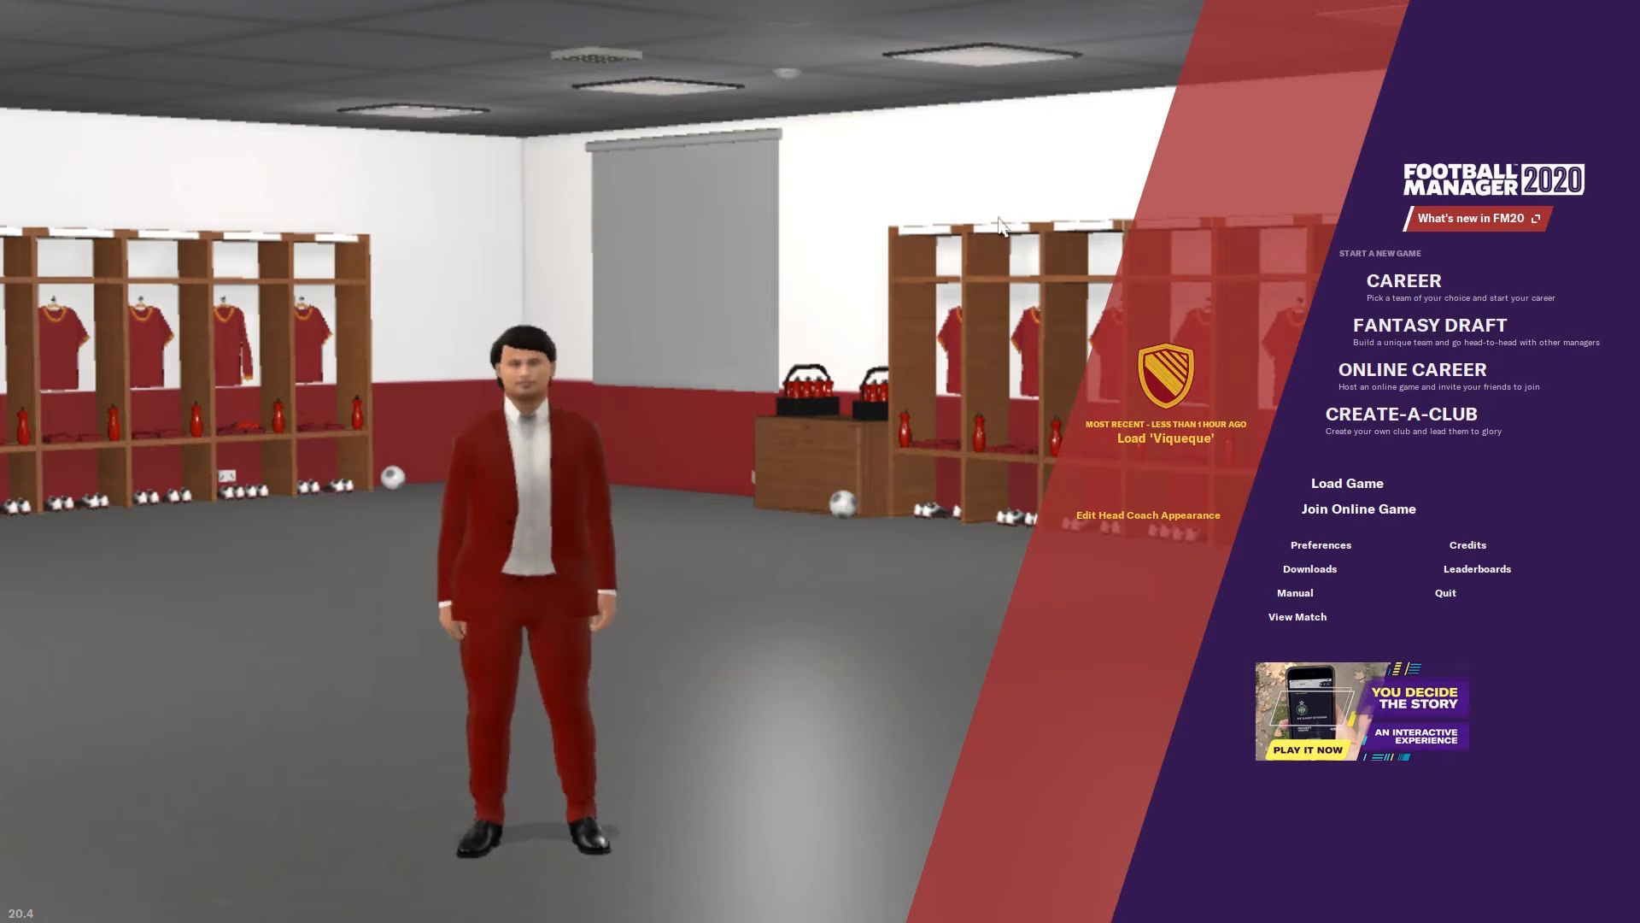
Step: Switch to Football Manager 2020, begin a new career and confirm the 20.4.0 Update database with the Estonia League editor file
click(1466, 289)
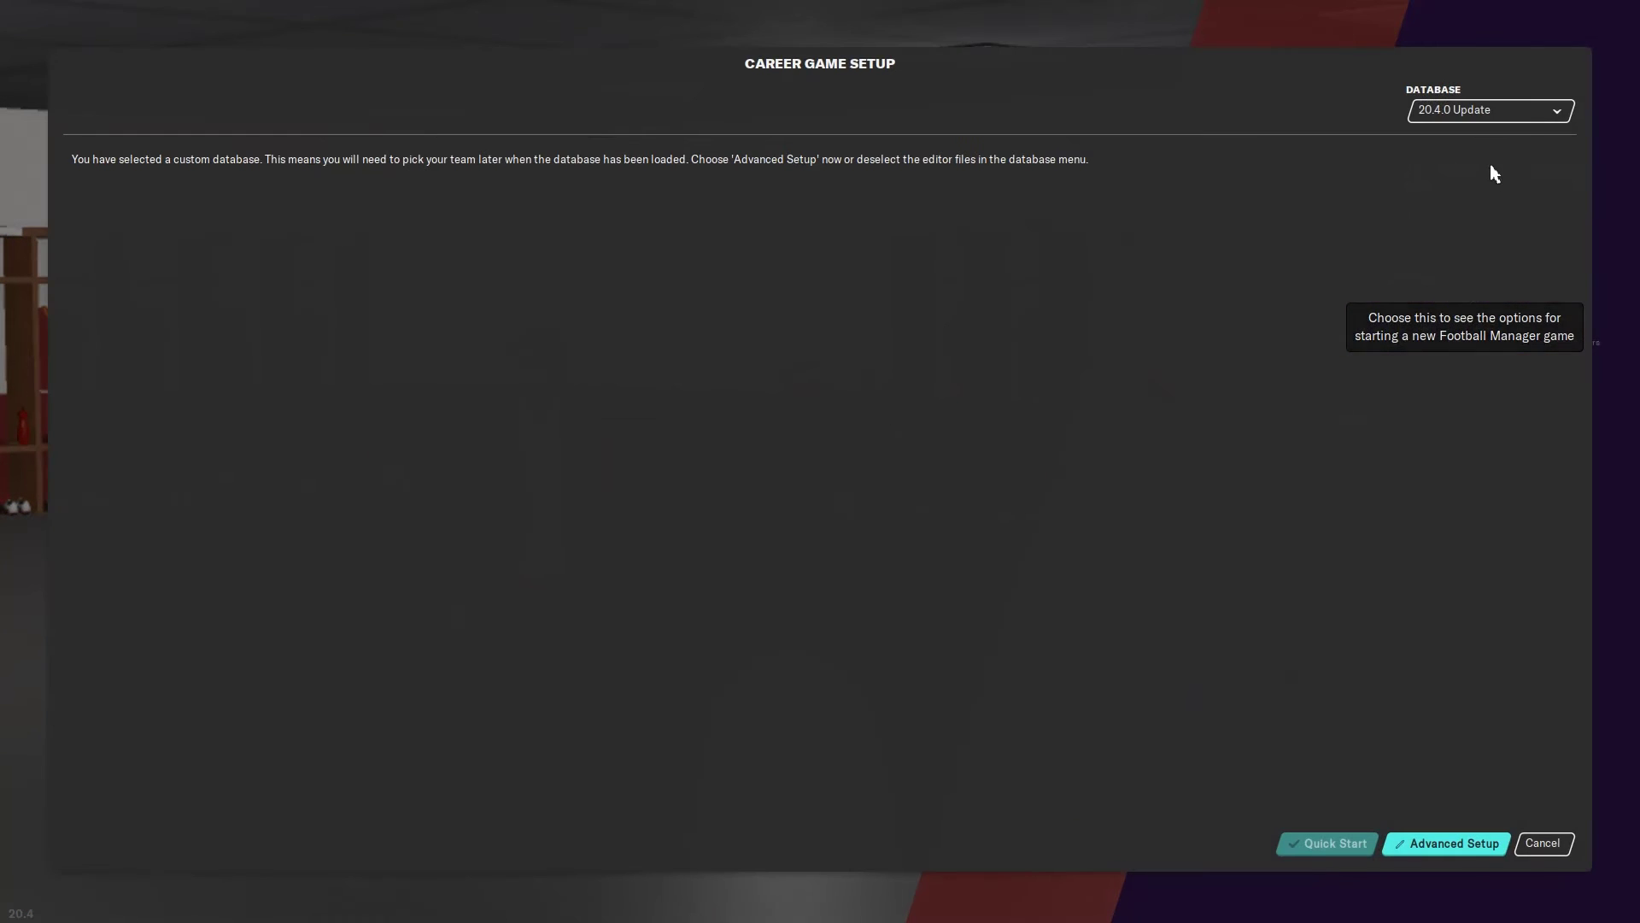
click(1529, 111)
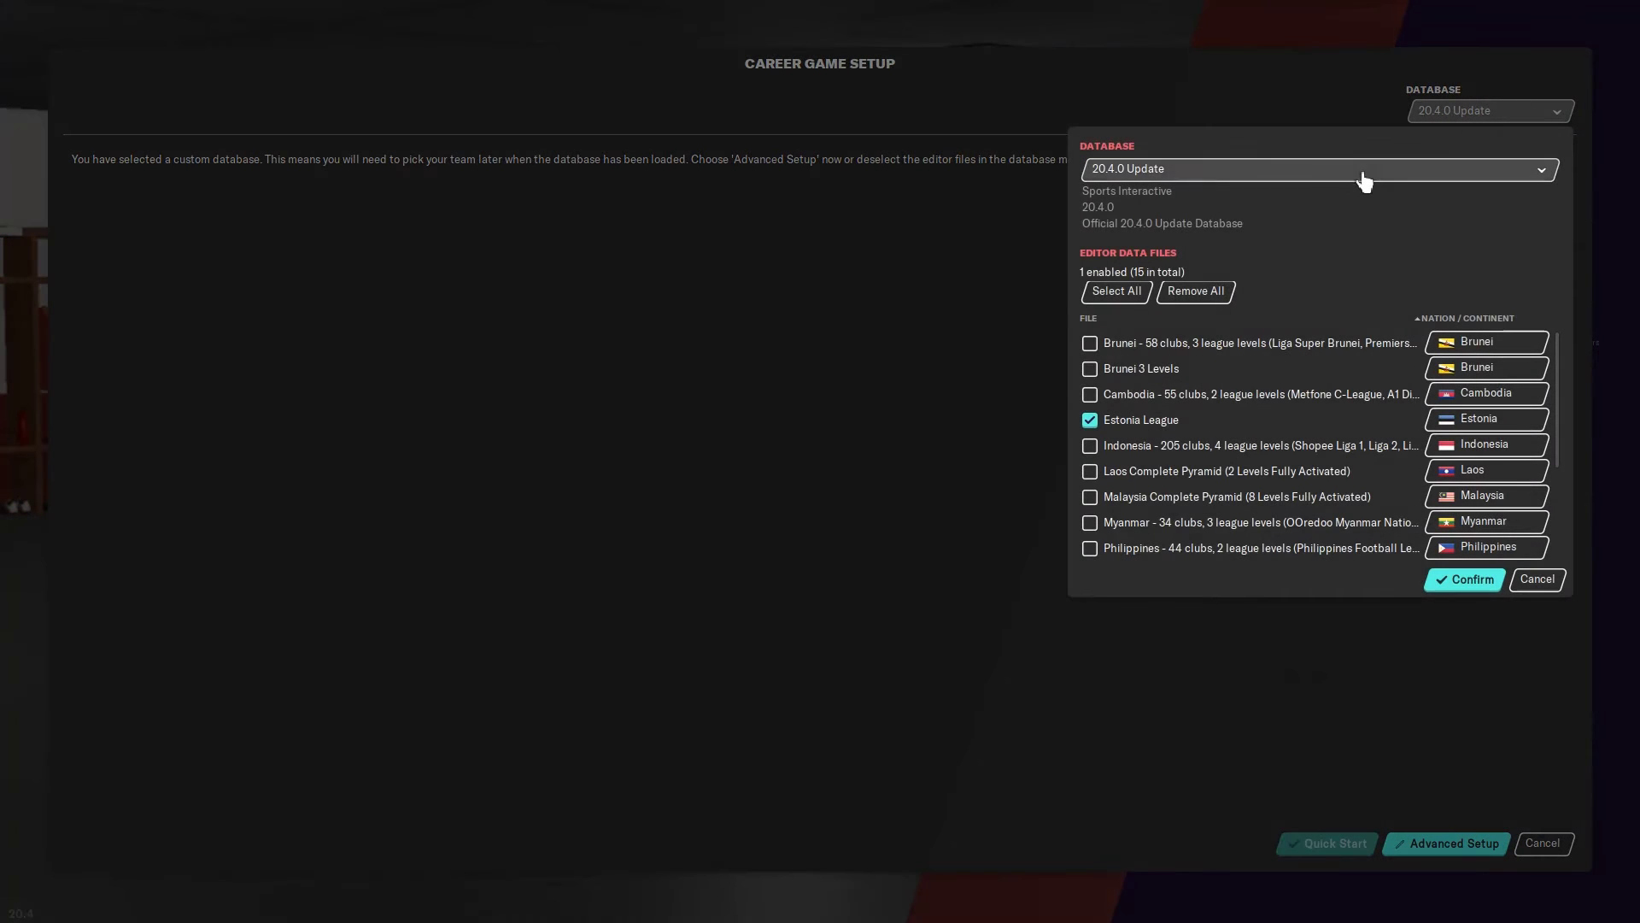
click(1248, 171)
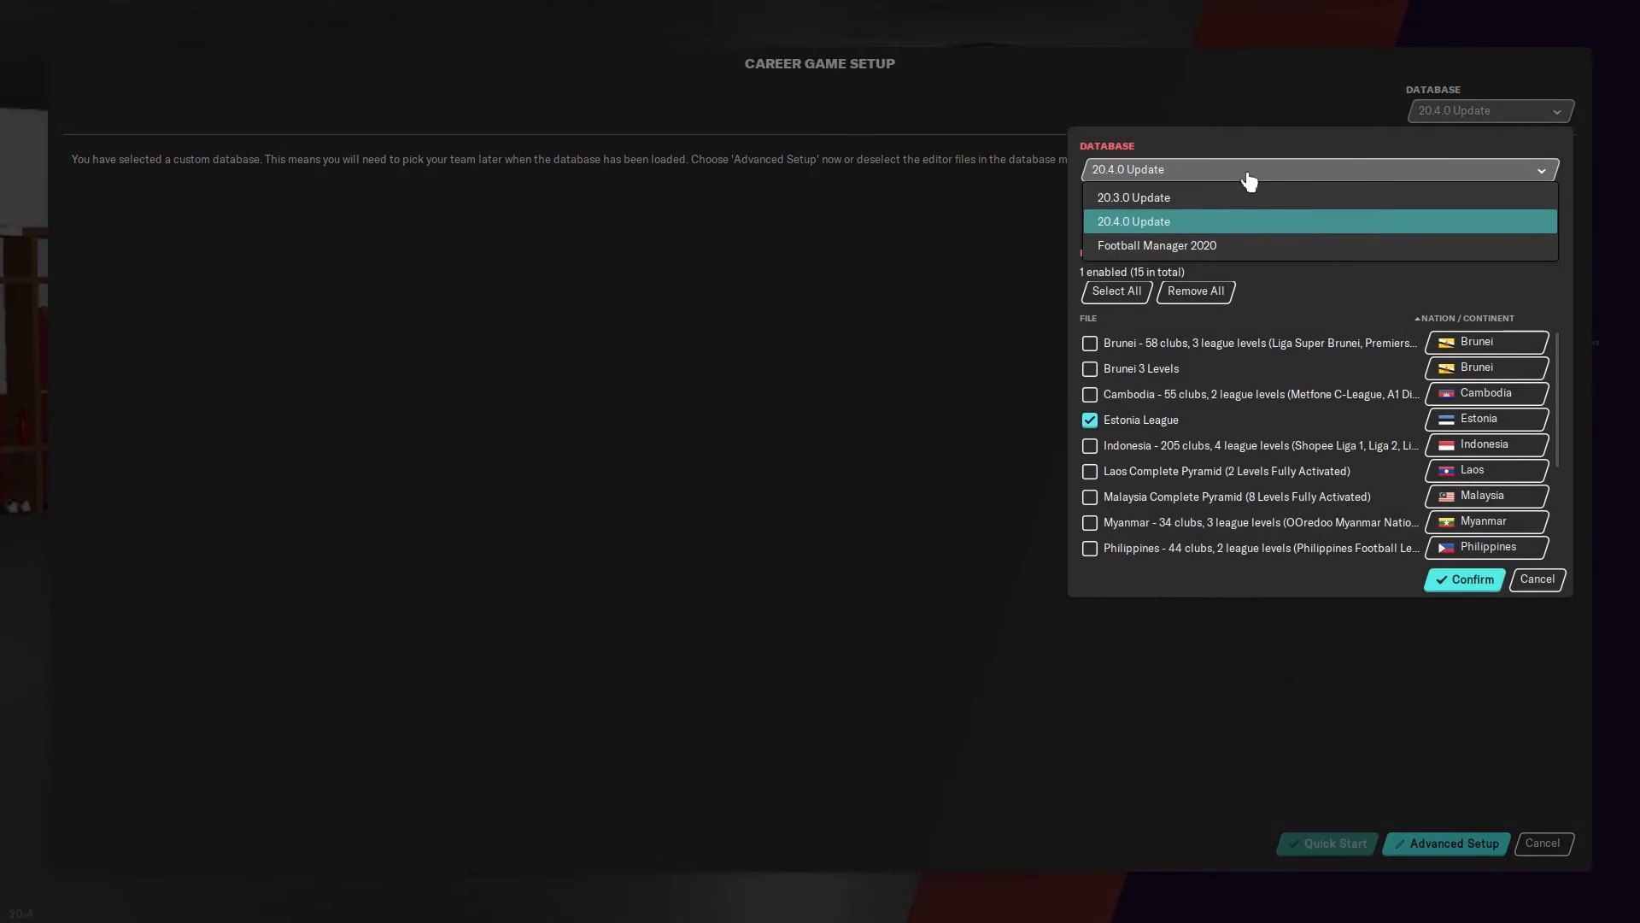
click(1190, 224)
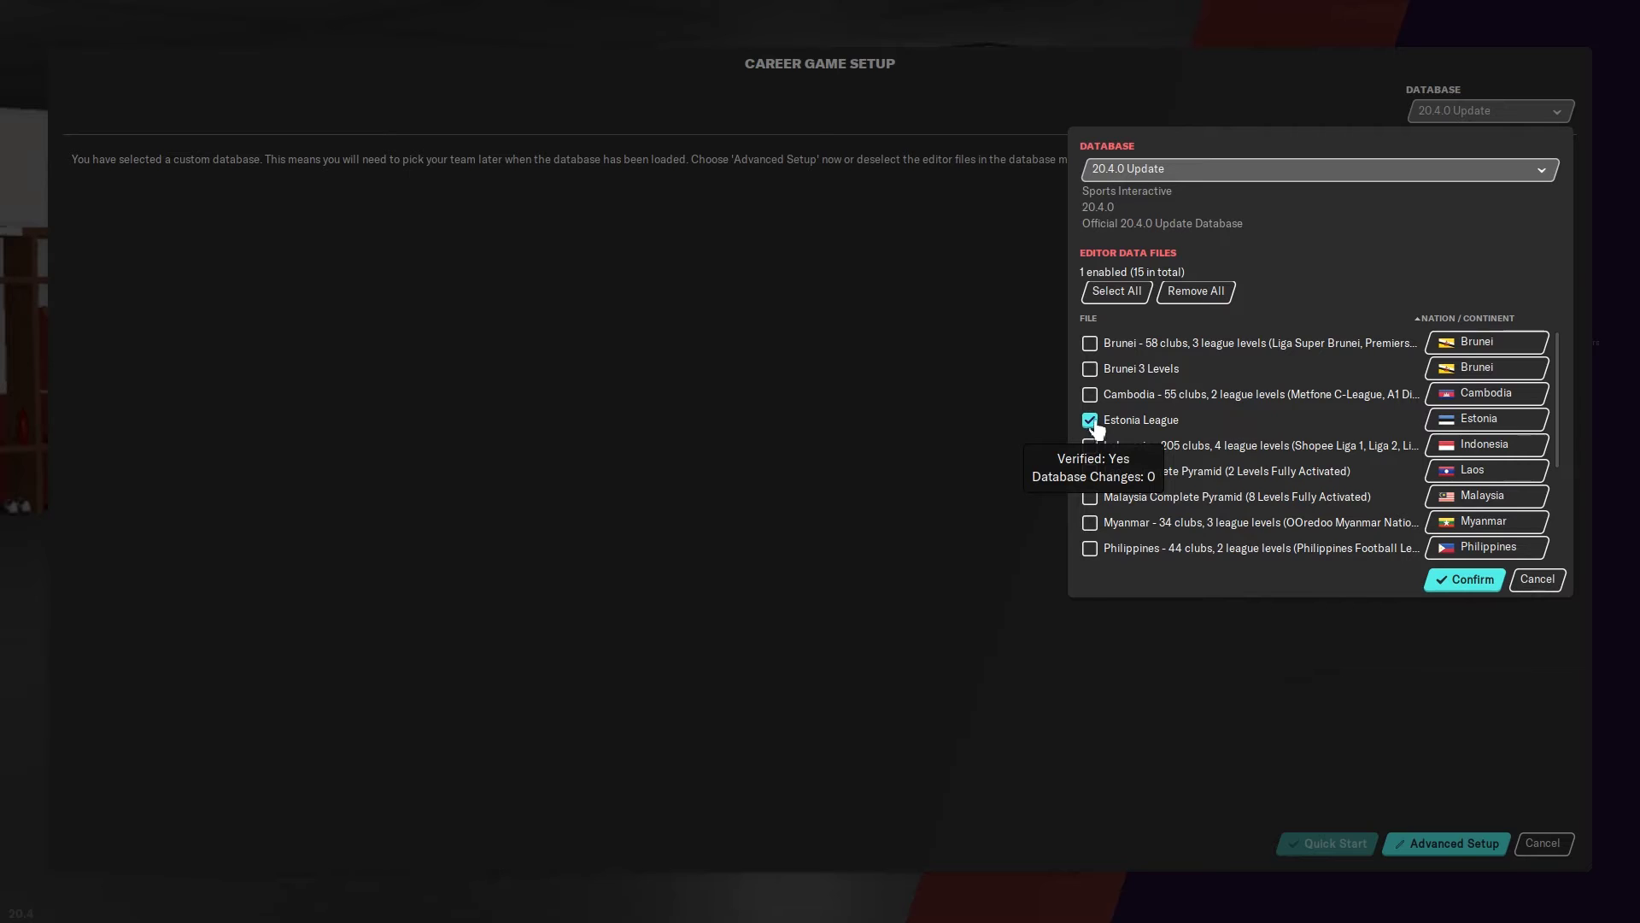
scroll(1268, 475, down, 5)
scroll(1271, 477, up, 4)
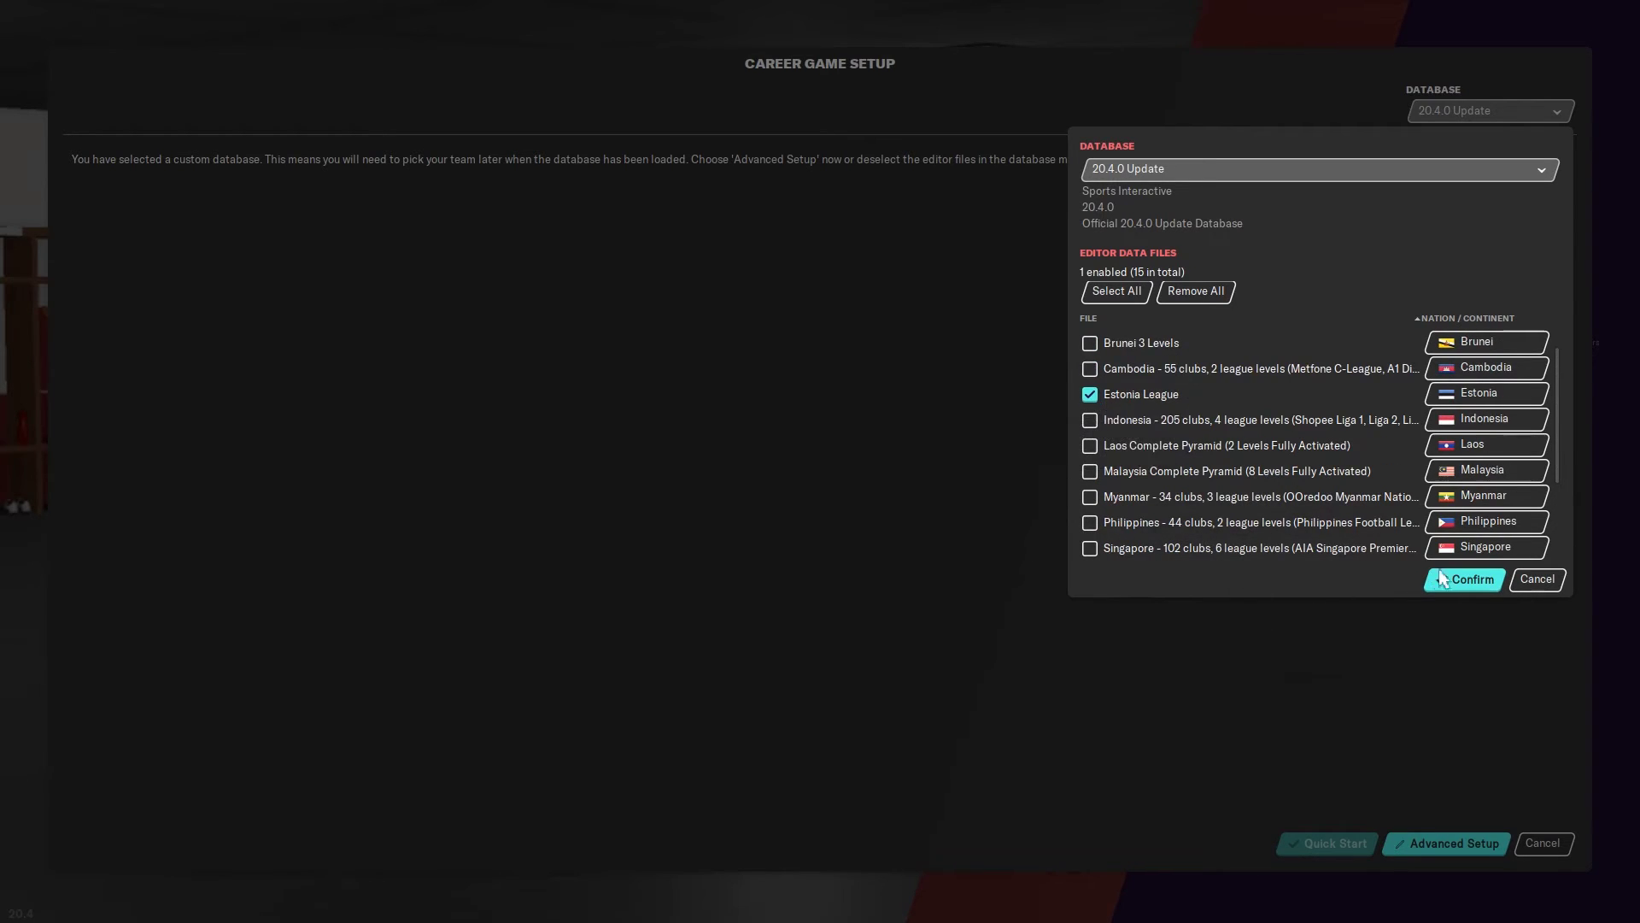
click(1463, 581)
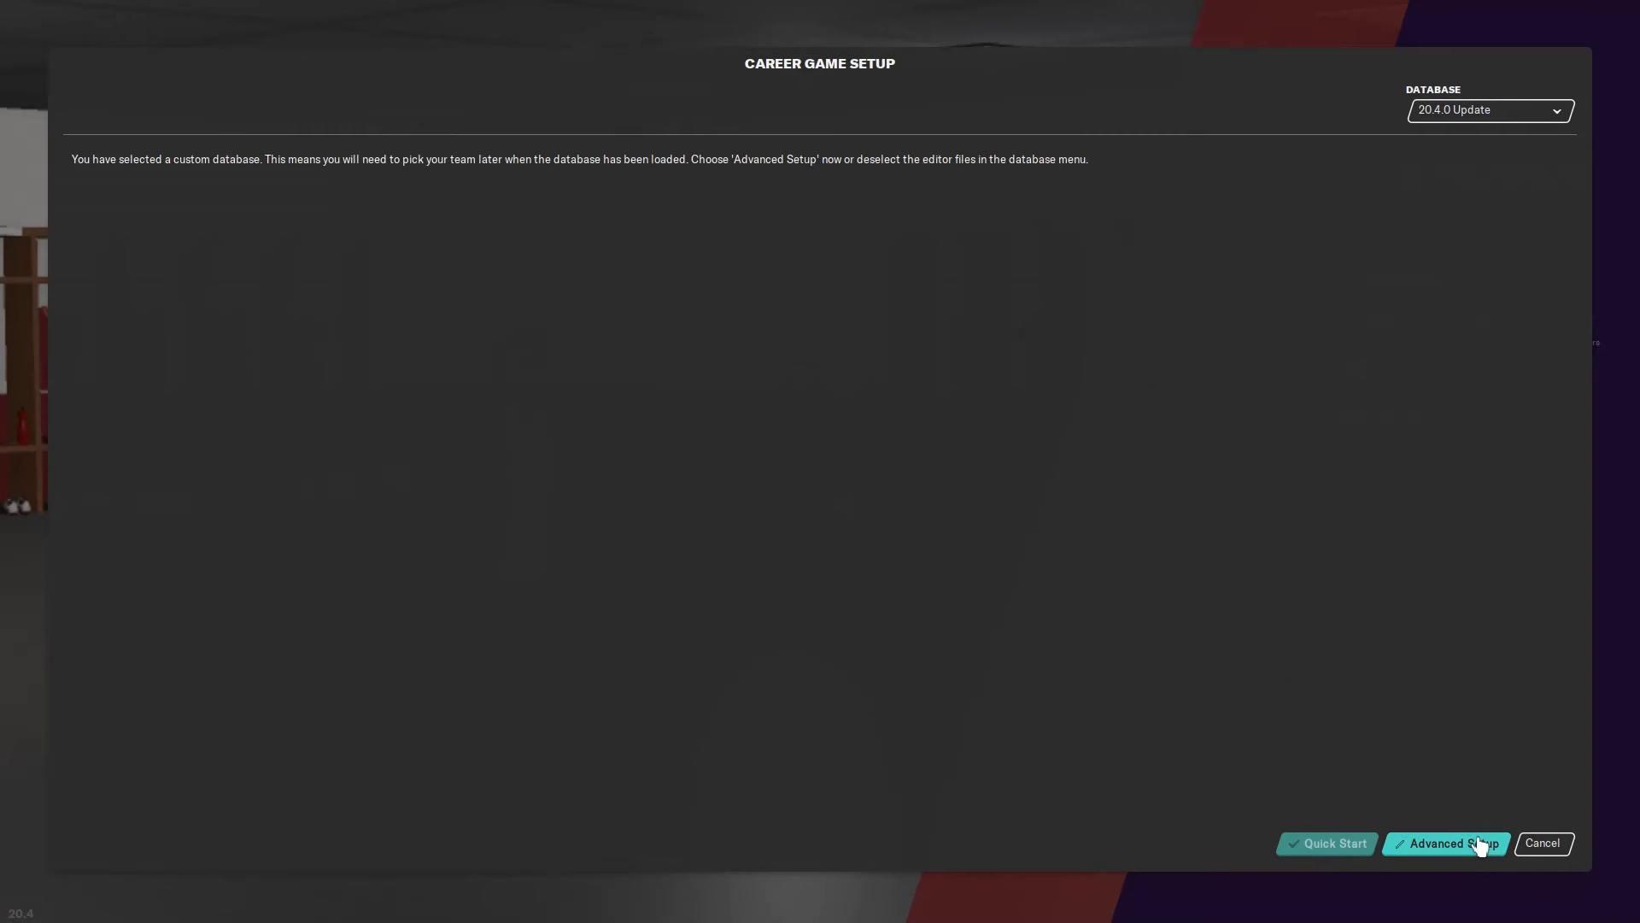
Step: In the advanced setup, deselect U.S.A., England and France and make Estonia the only active nation
click(1481, 844)
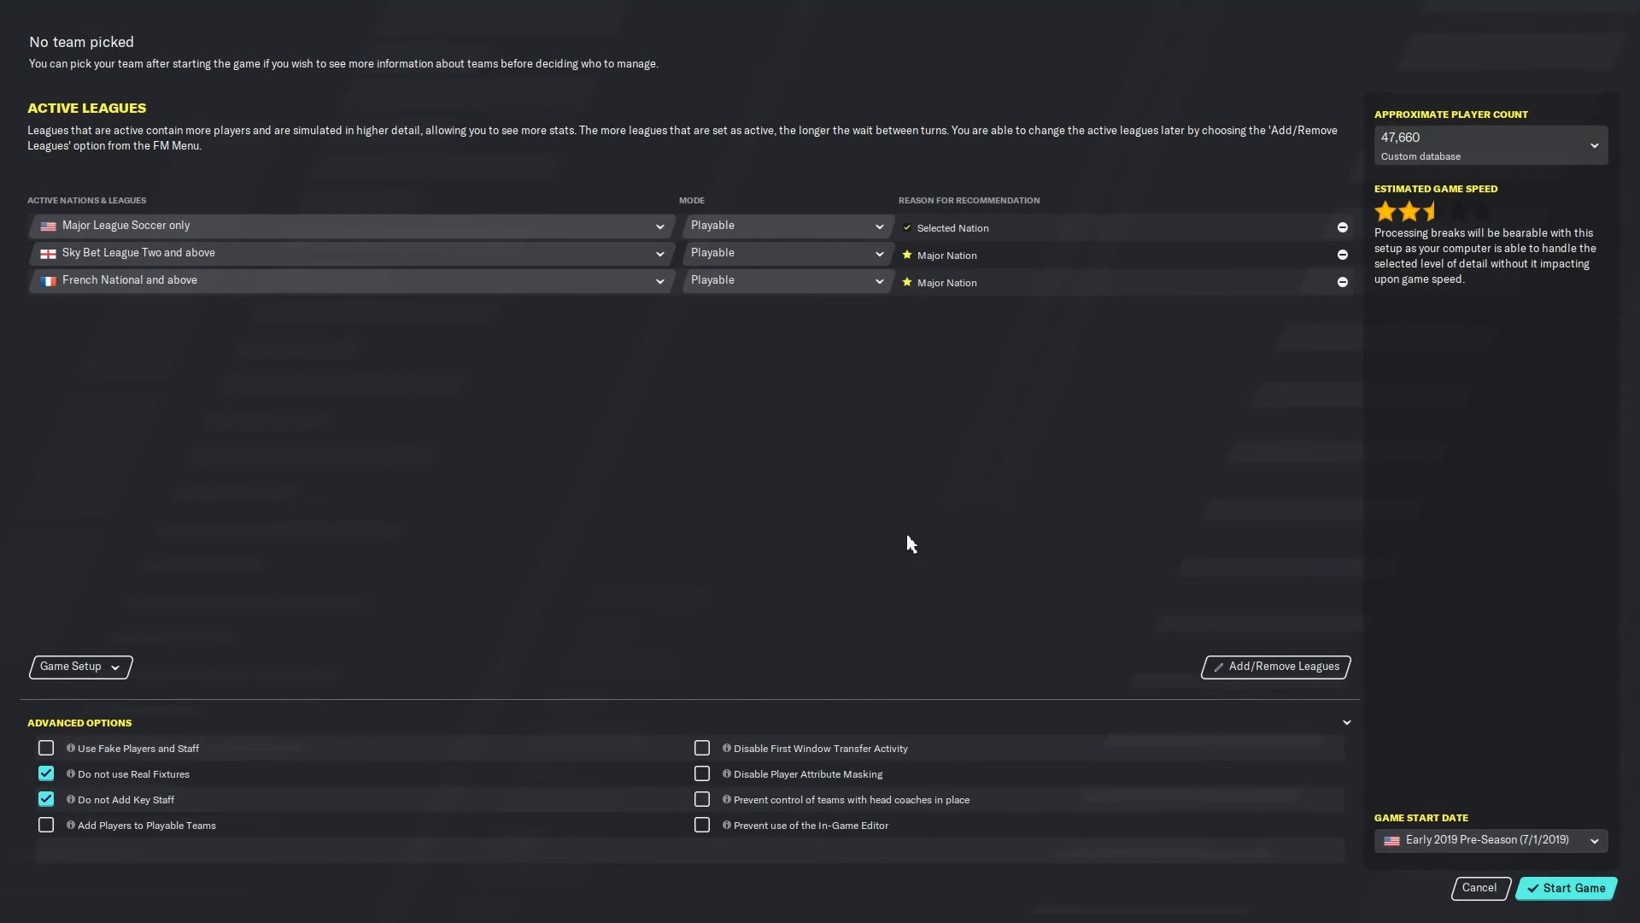
click(1315, 674)
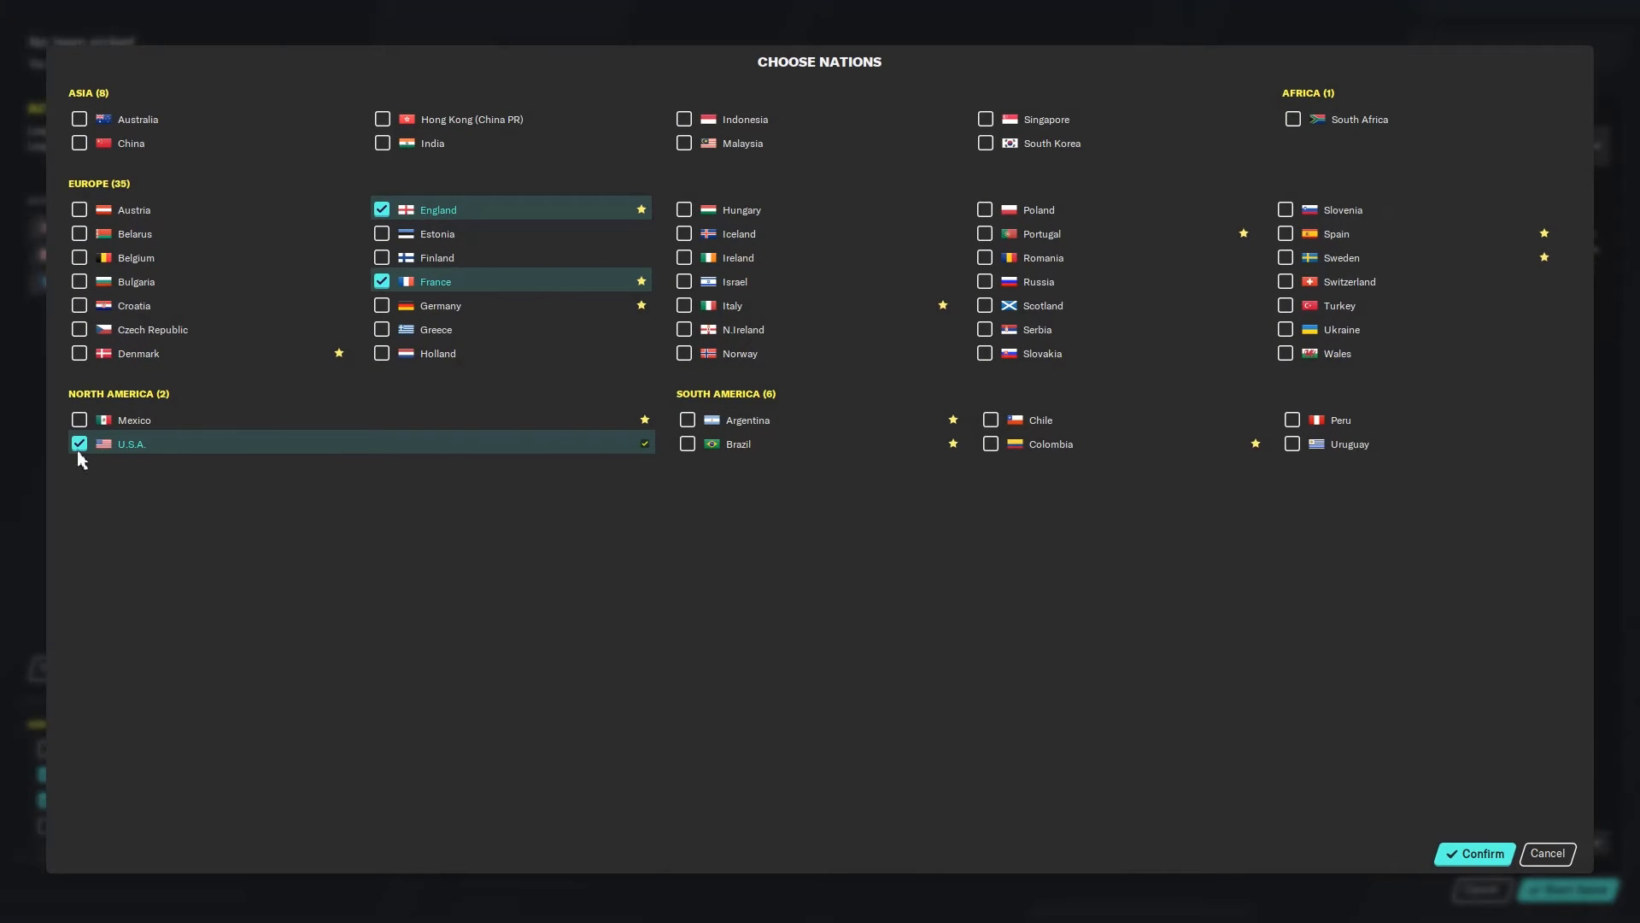
click(382, 281)
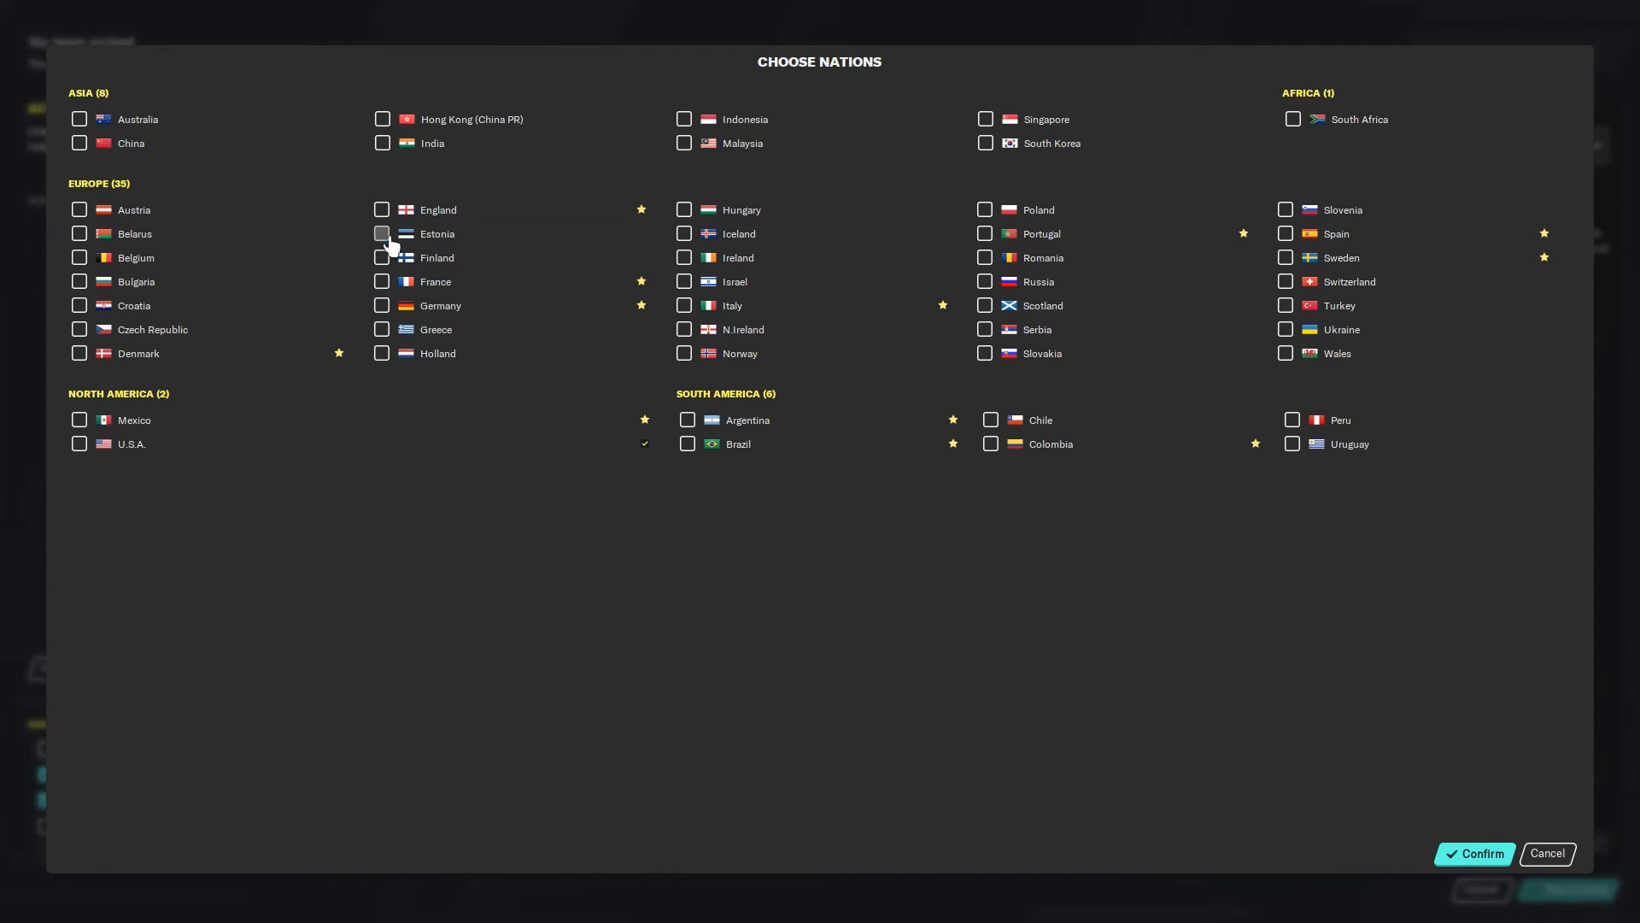
click(389, 240)
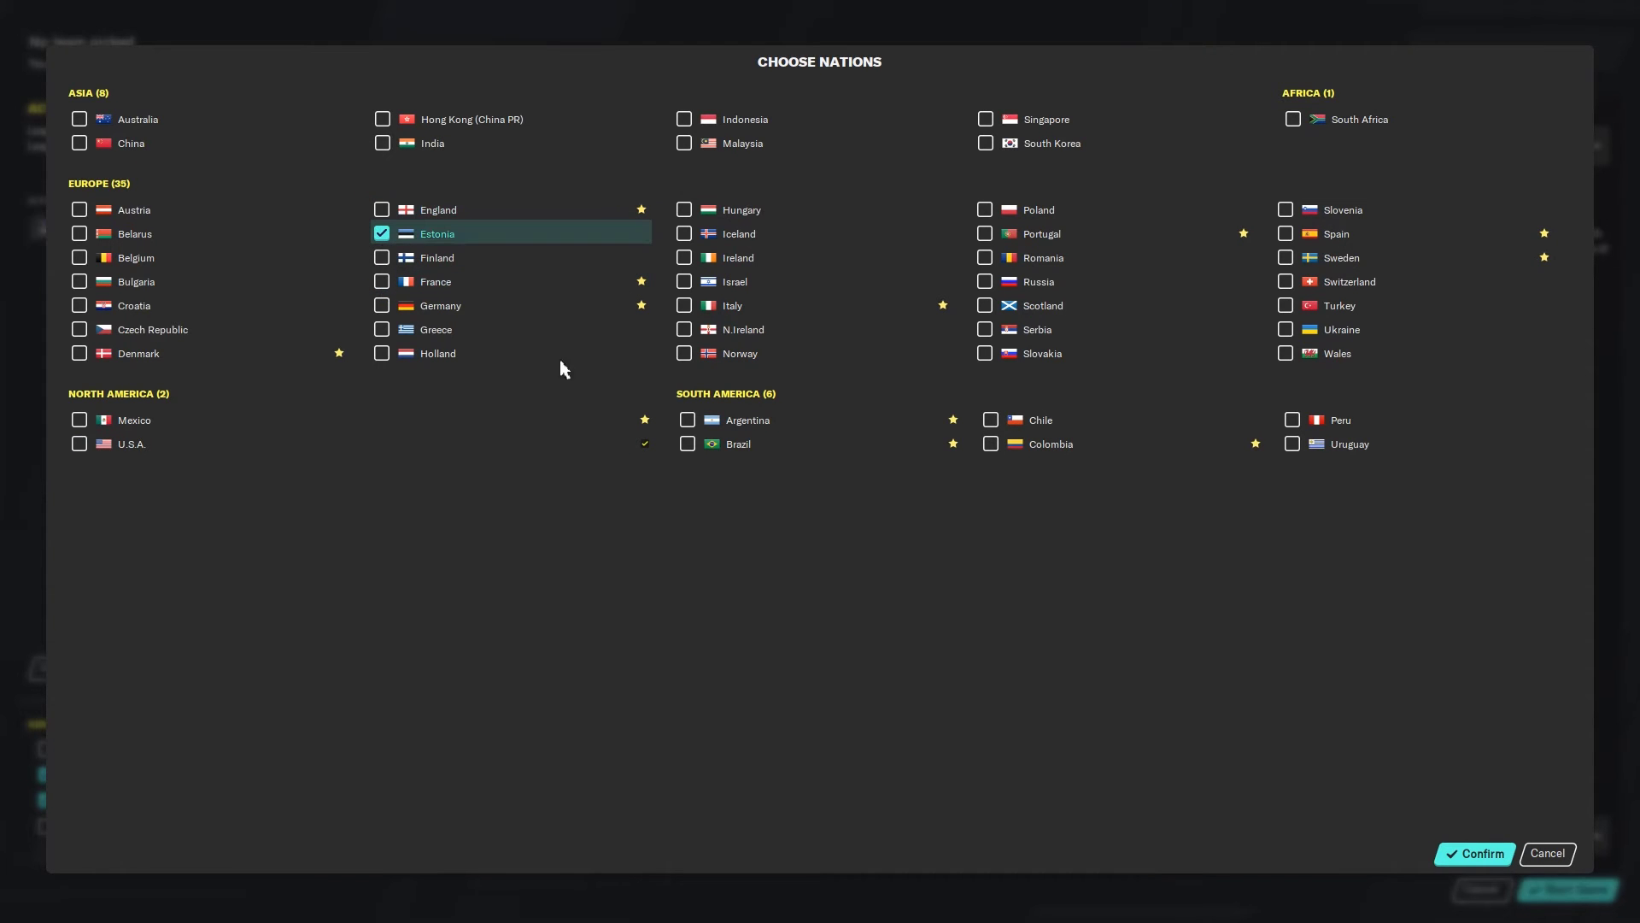
click(1475, 856)
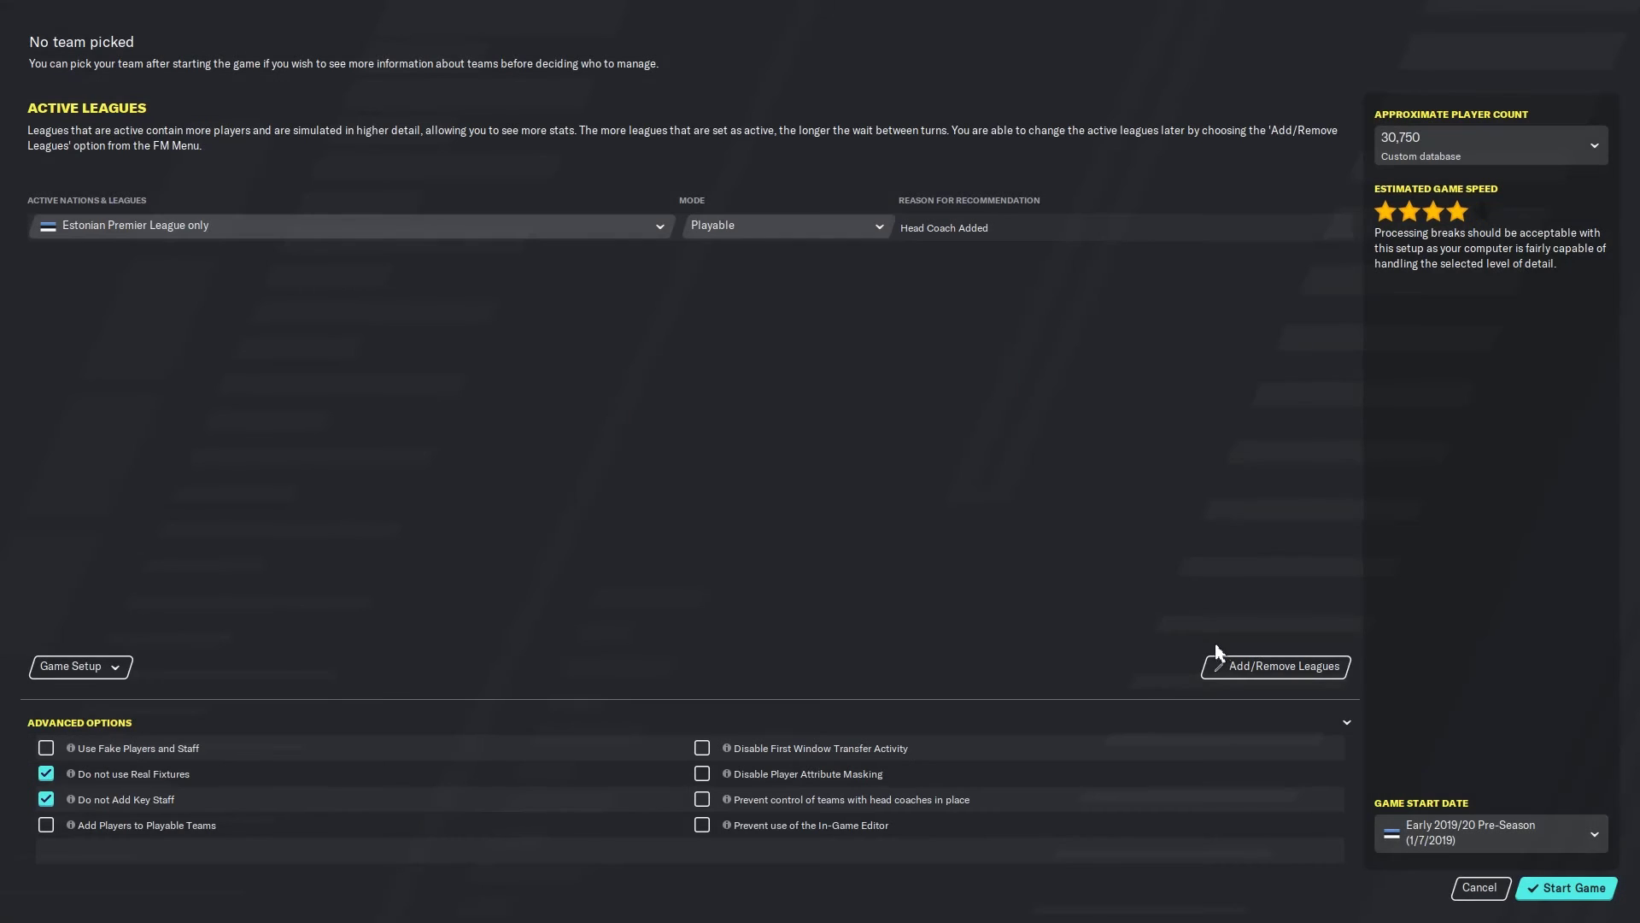
Step: Examine the options offered for Estonian league levels, game start date and approximate player count
click(628, 225)
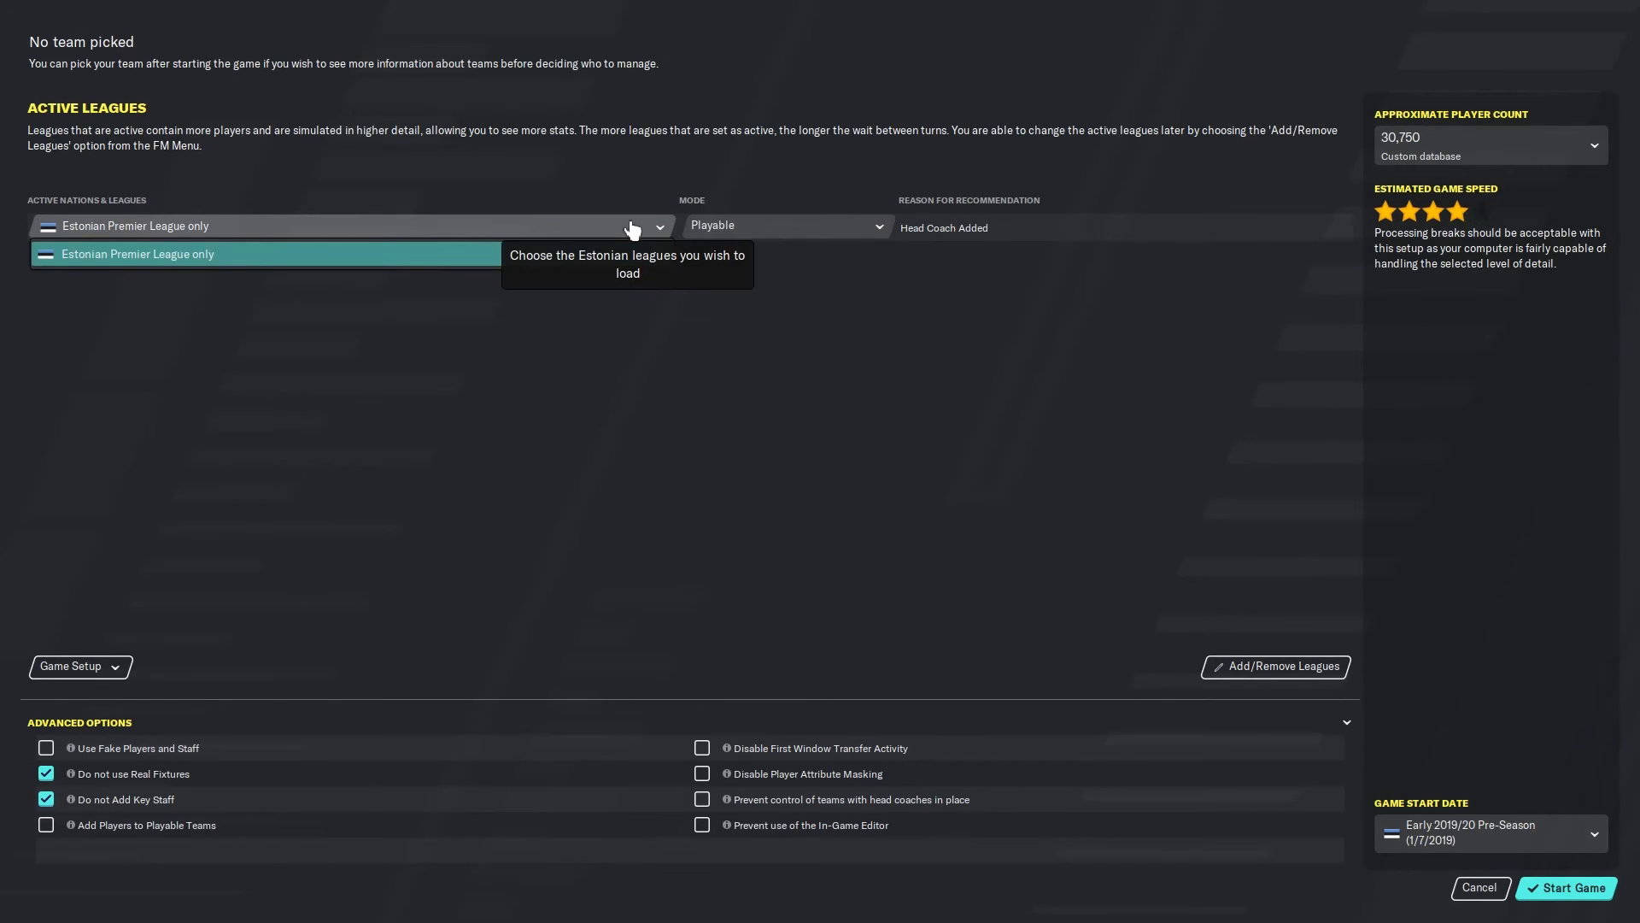
click(634, 353)
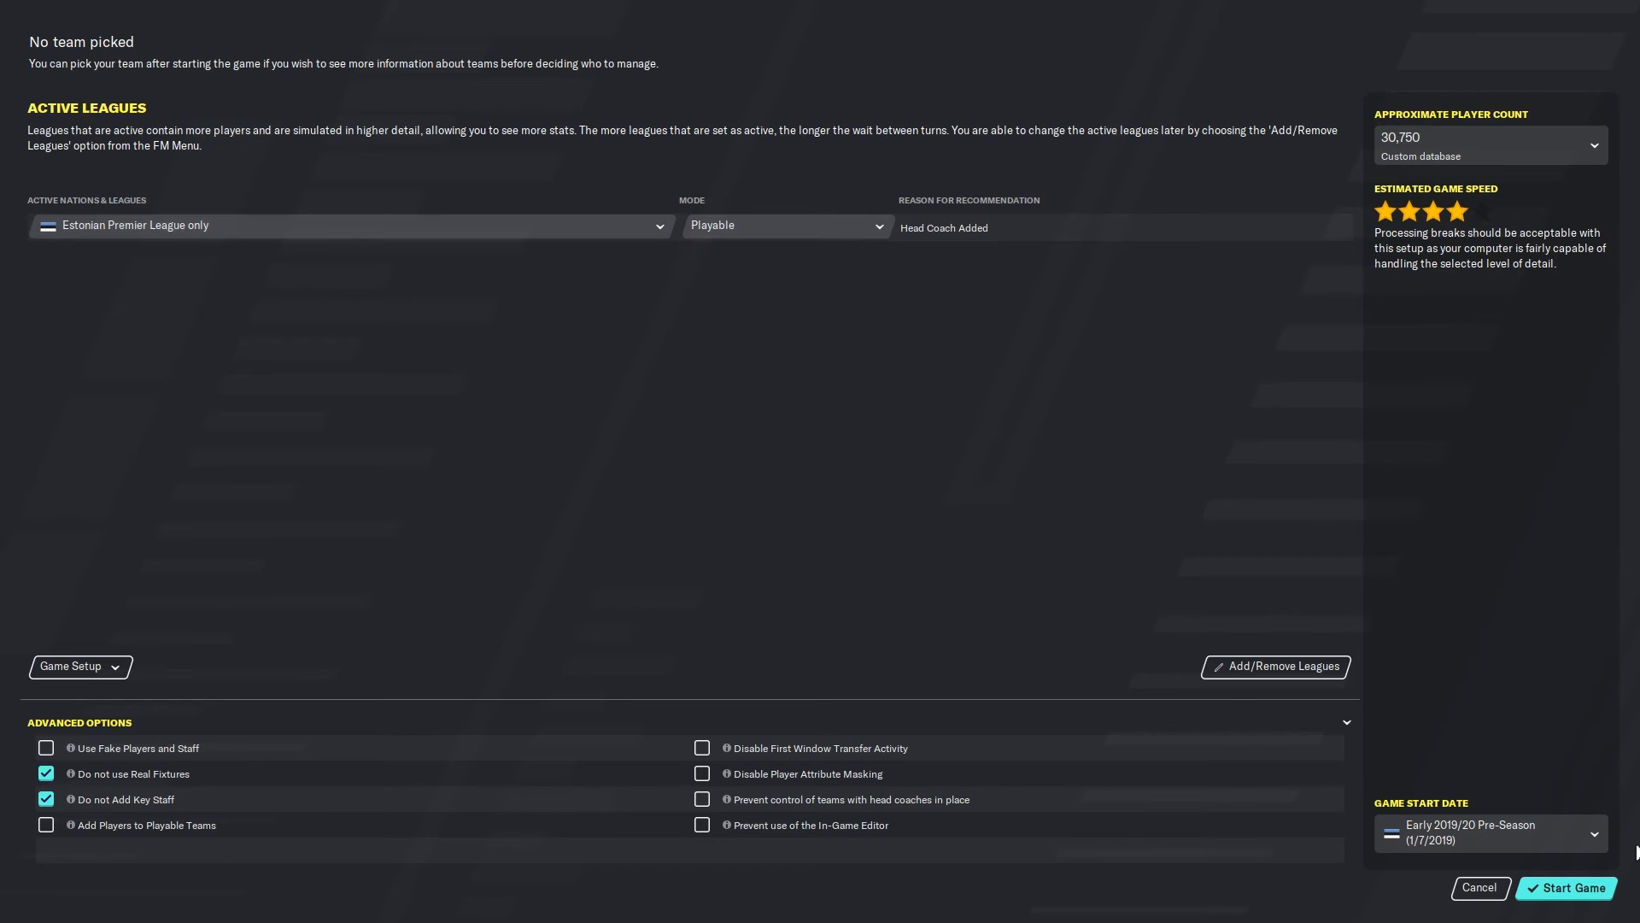
click(1590, 843)
mouse_move(1556, 865)
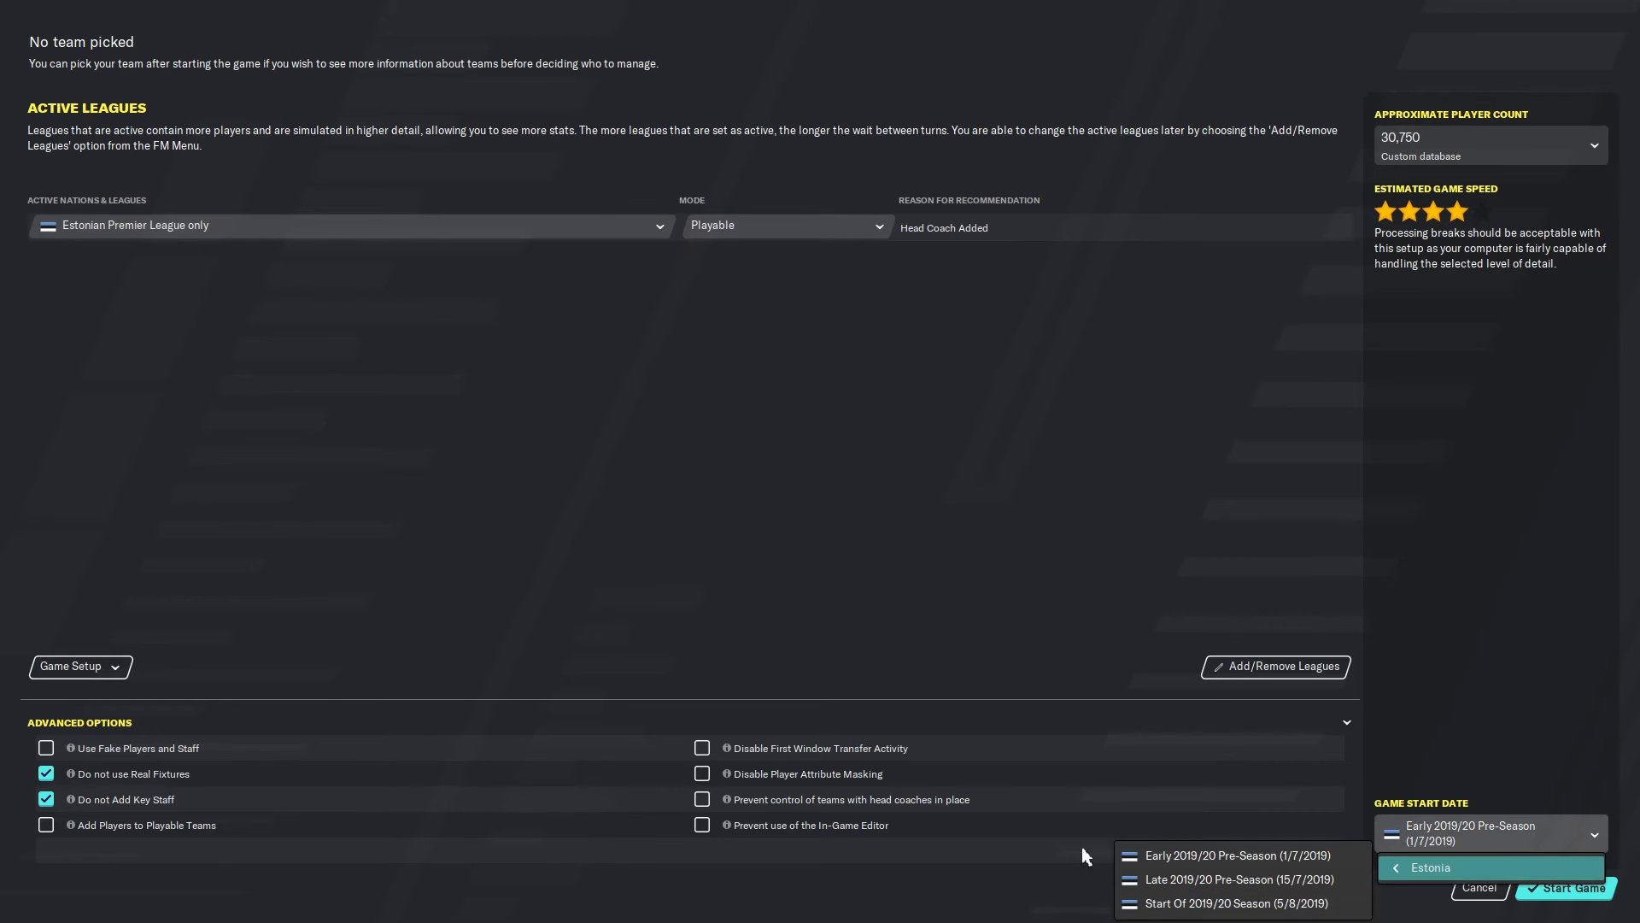
click(1008, 418)
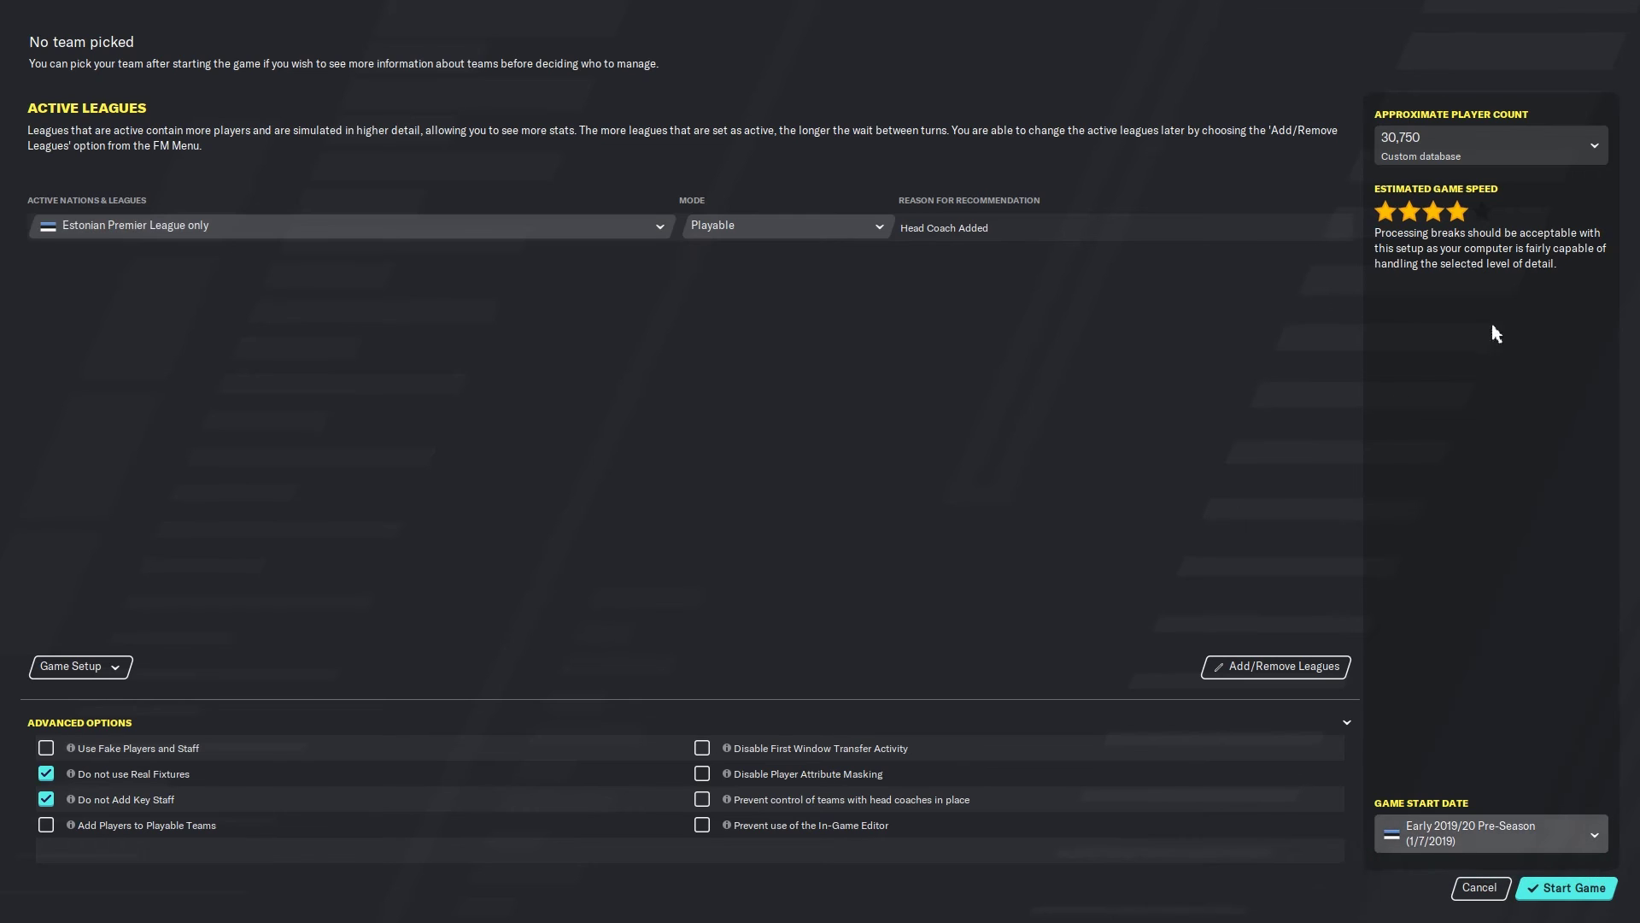
click(1594, 146)
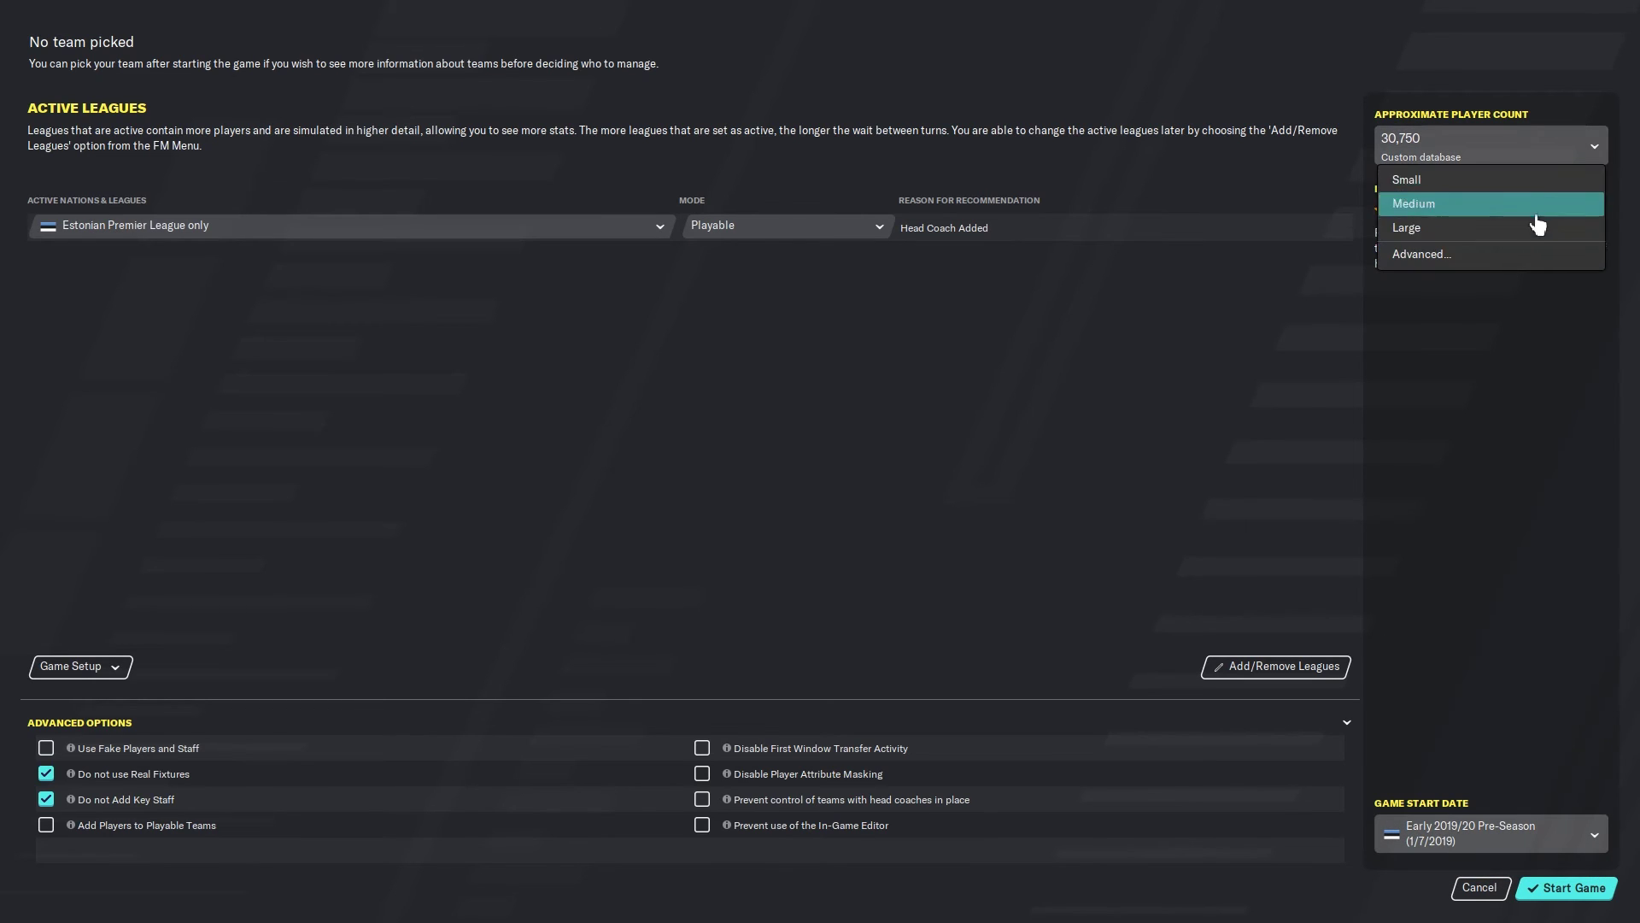
click(1519, 463)
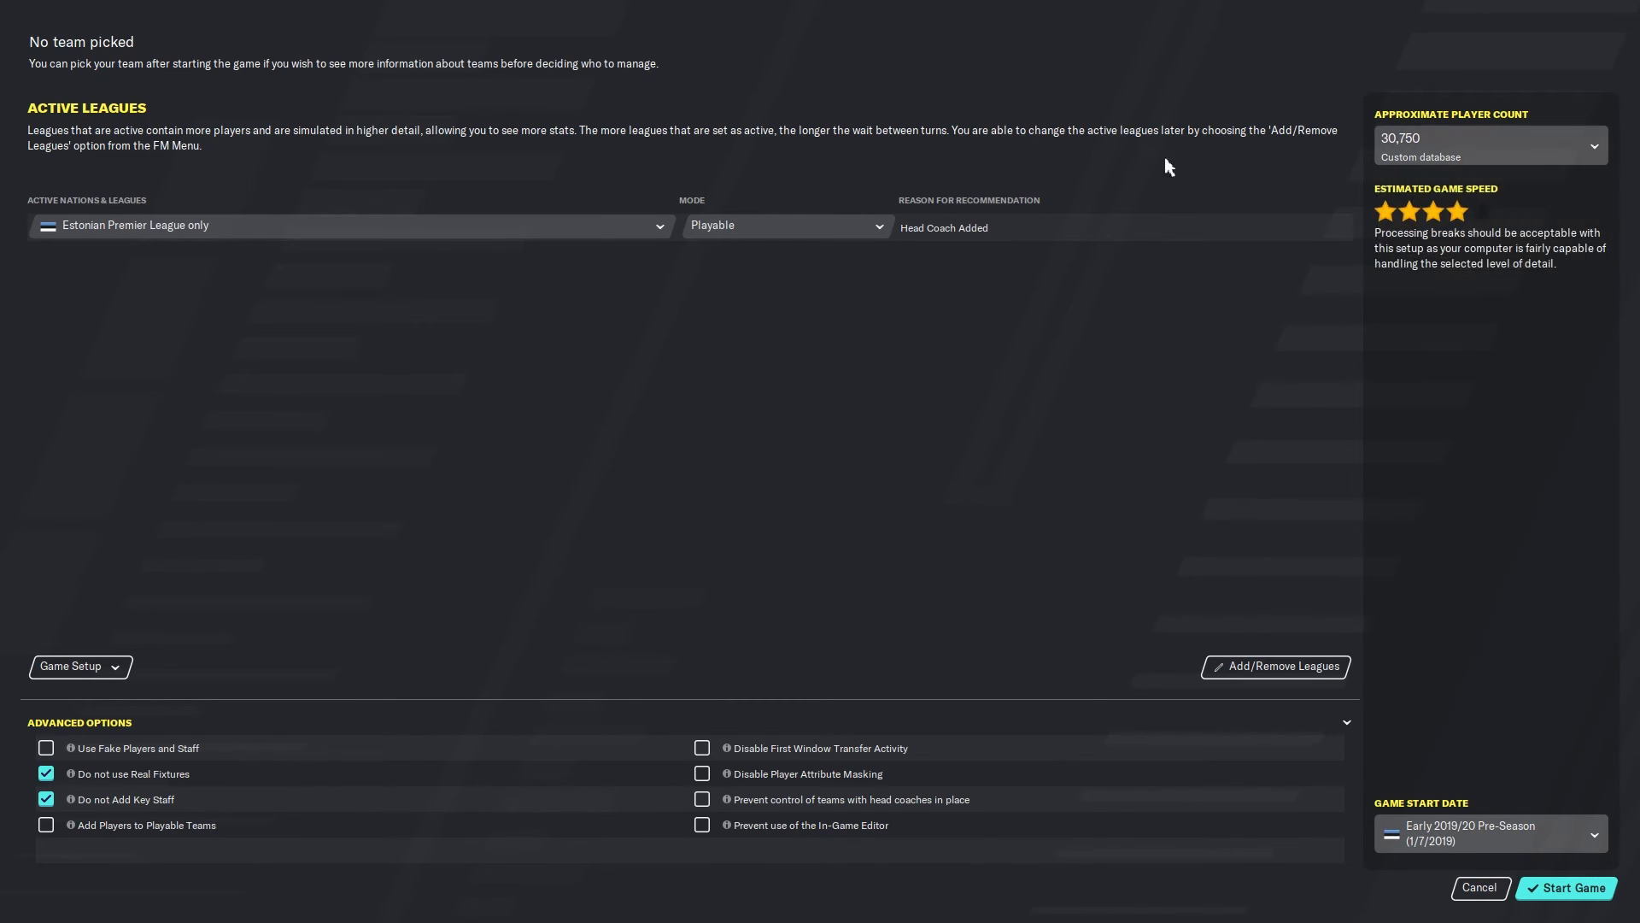